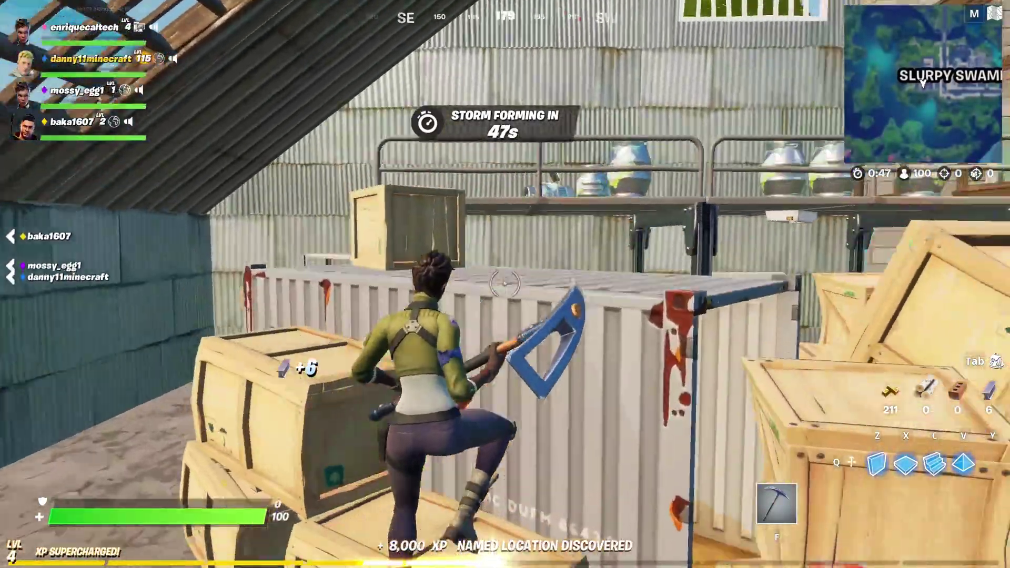
Run to the green door and break through it with the pickaxe.
key("w")
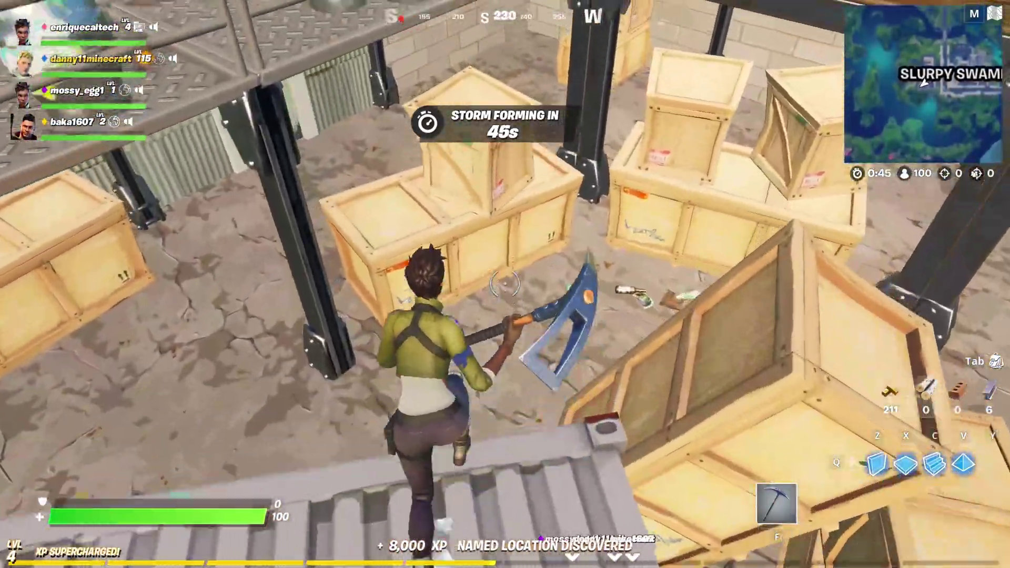
left_click(505, 284)
key("w")
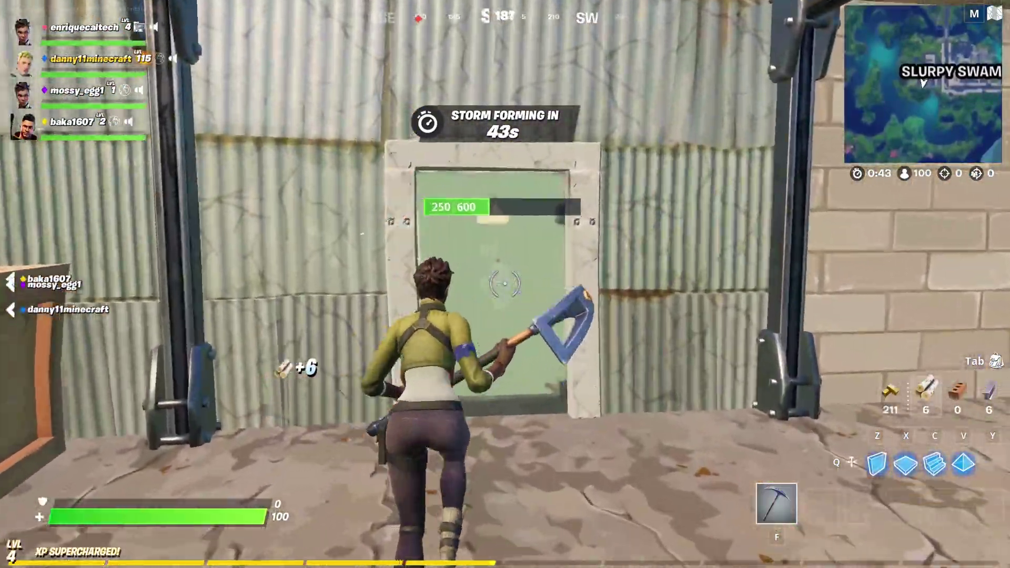
left_click(505, 284)
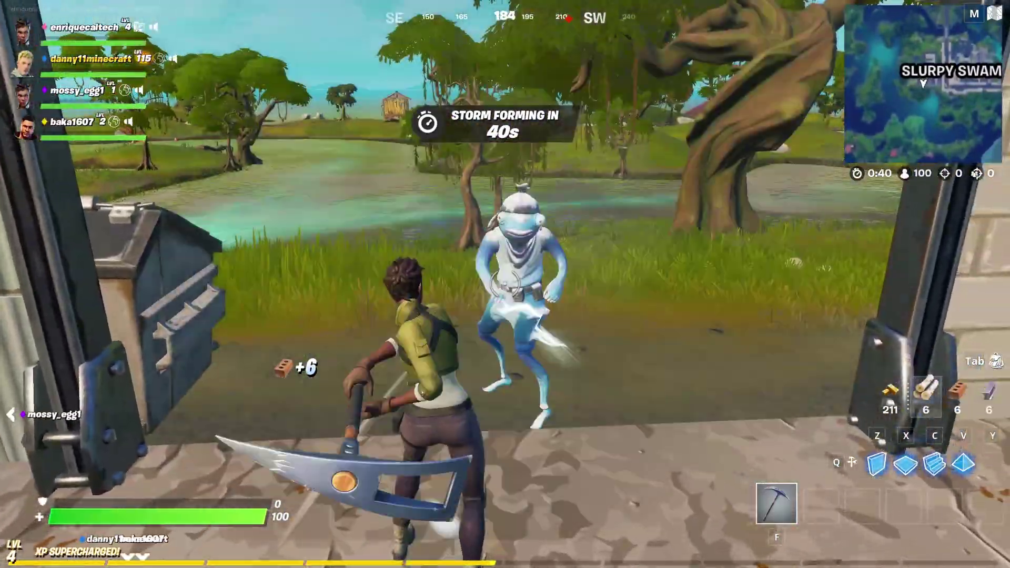
Pickaxe the opponent until eliminated, then loot the nearby crate.
left_click(505, 284)
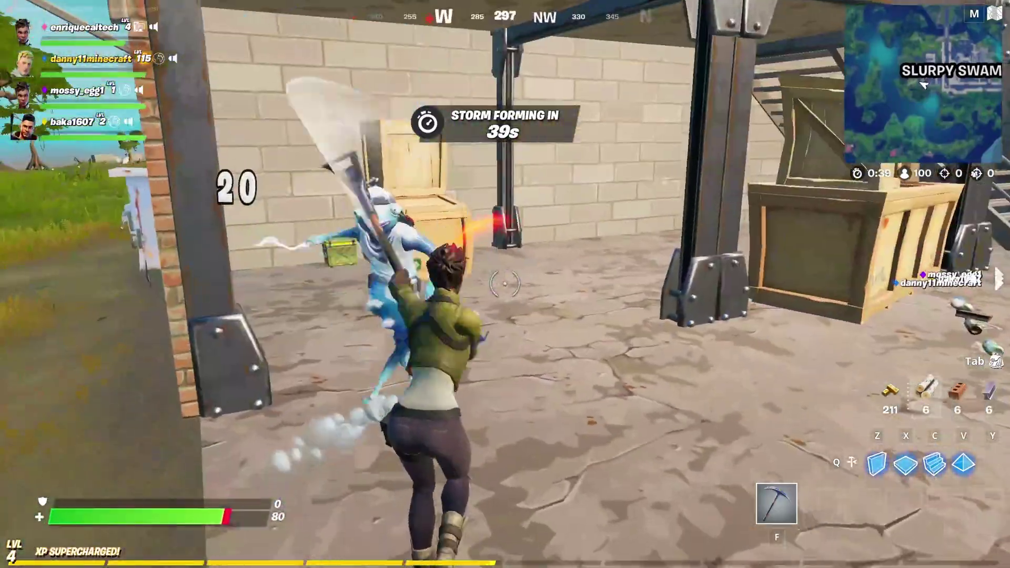
key("w")
left_click(505, 284)
left_click(505, 284)
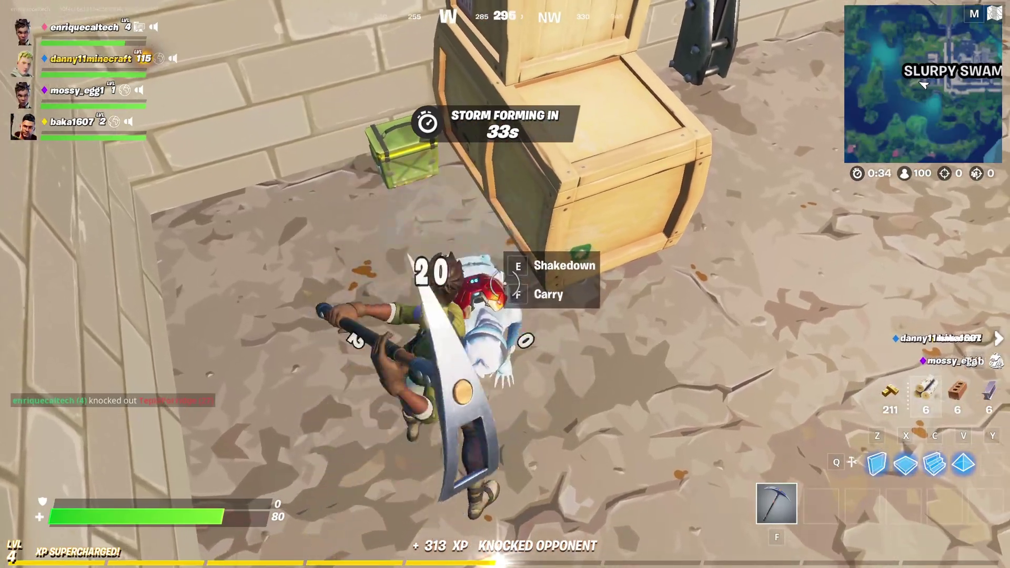
key("w")
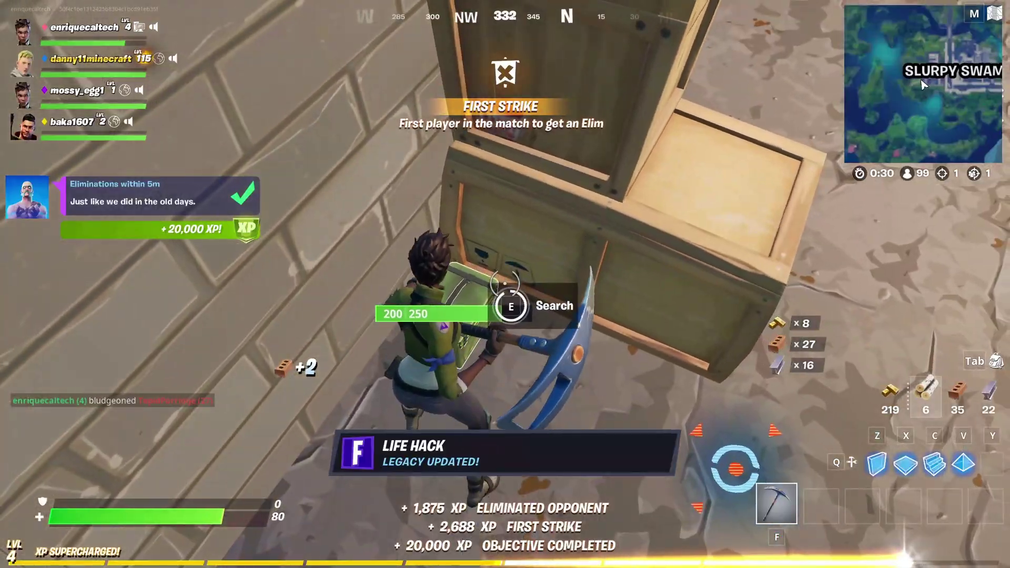
key("w")
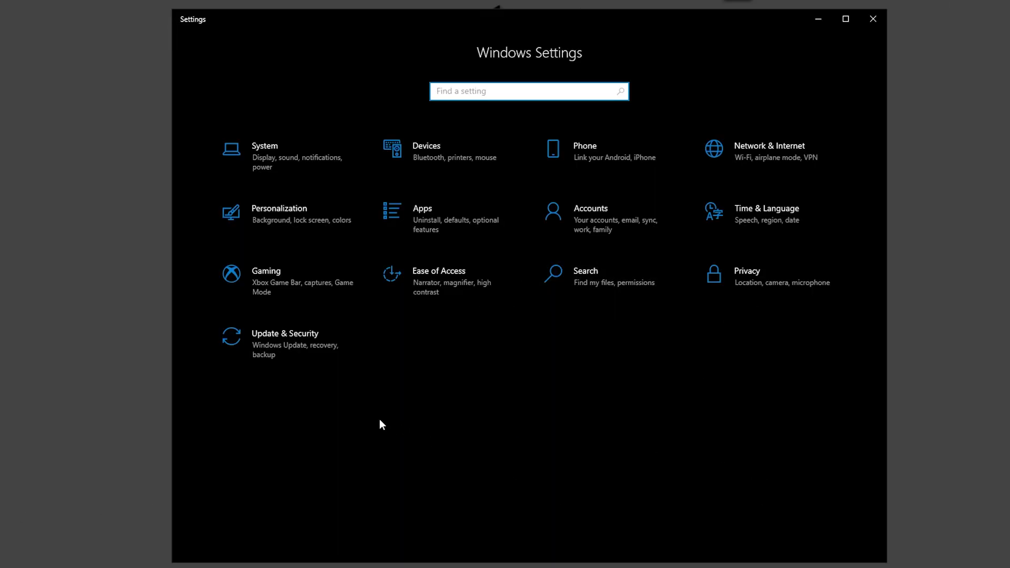
left_click(265, 354)
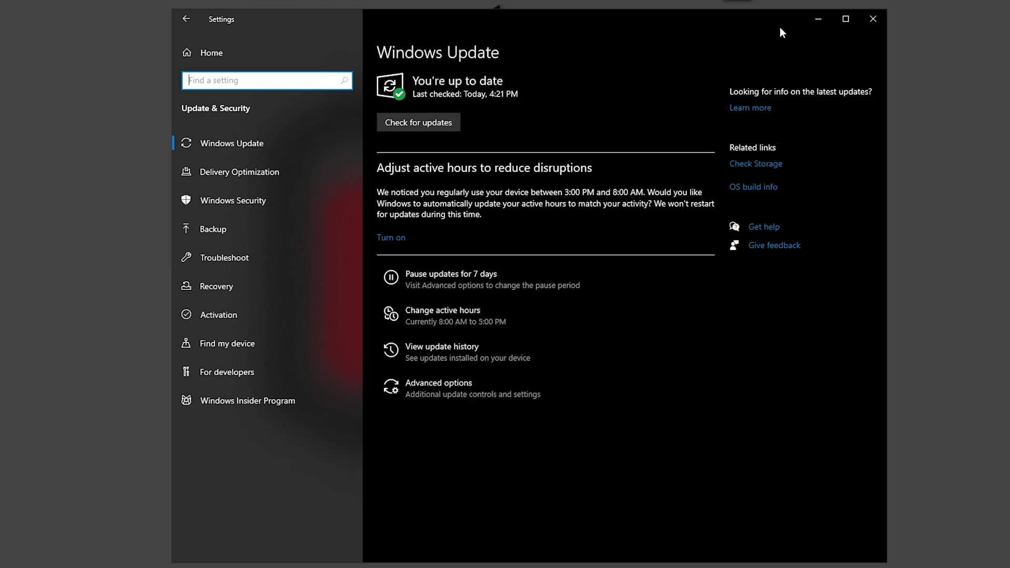
left_click(874, 19)
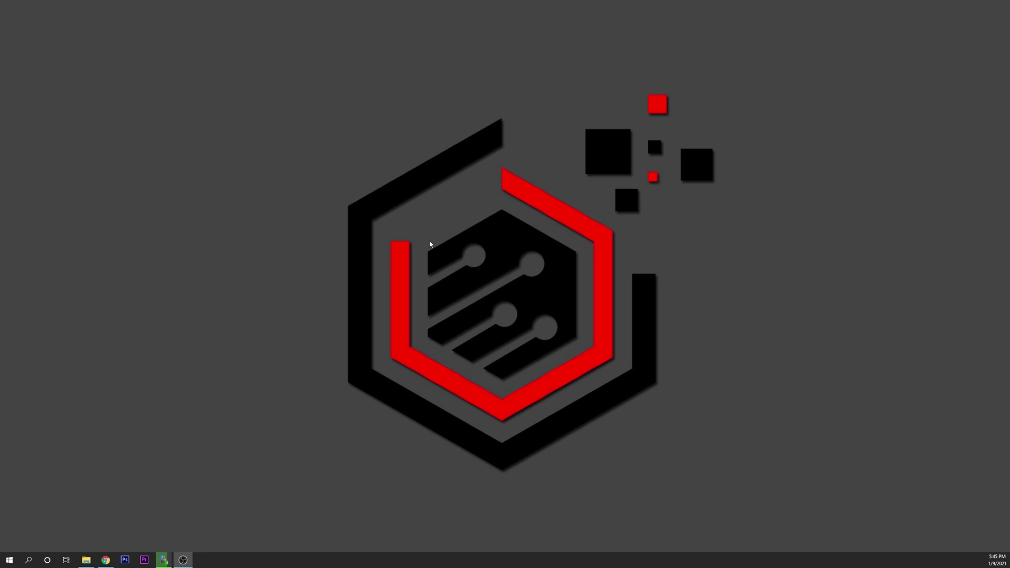
Open NVIDIA Control Panel from the desktop menu and add a program under Manage 3D Settings' Program Settings.
right_click(473, 257)
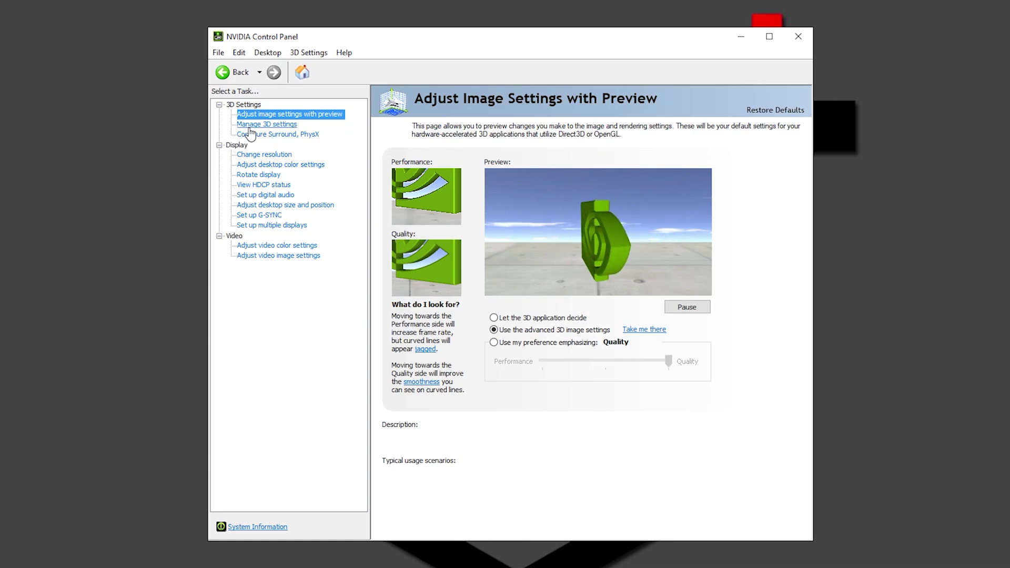
left_click(317, 124)
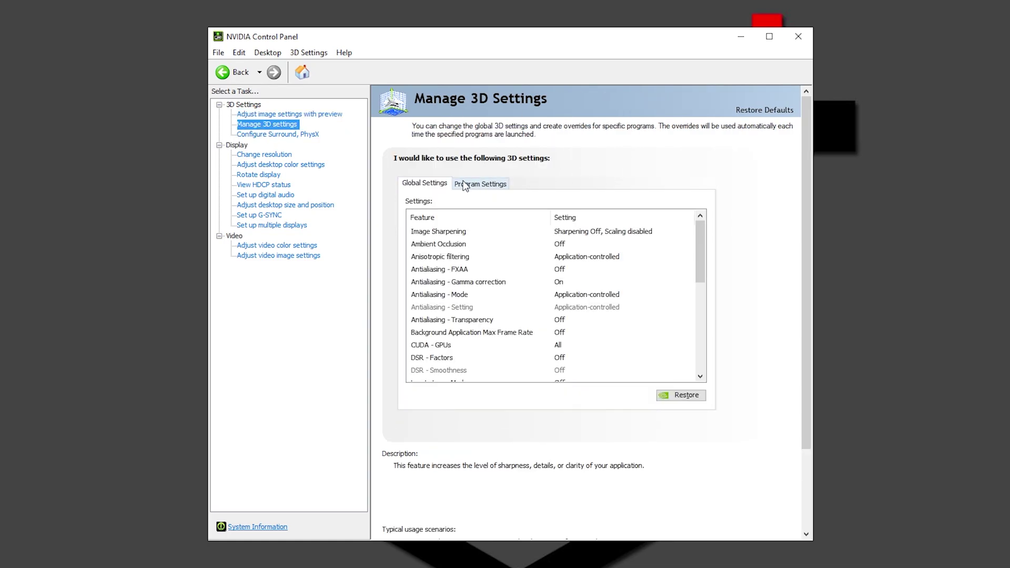
left_click(465, 183)
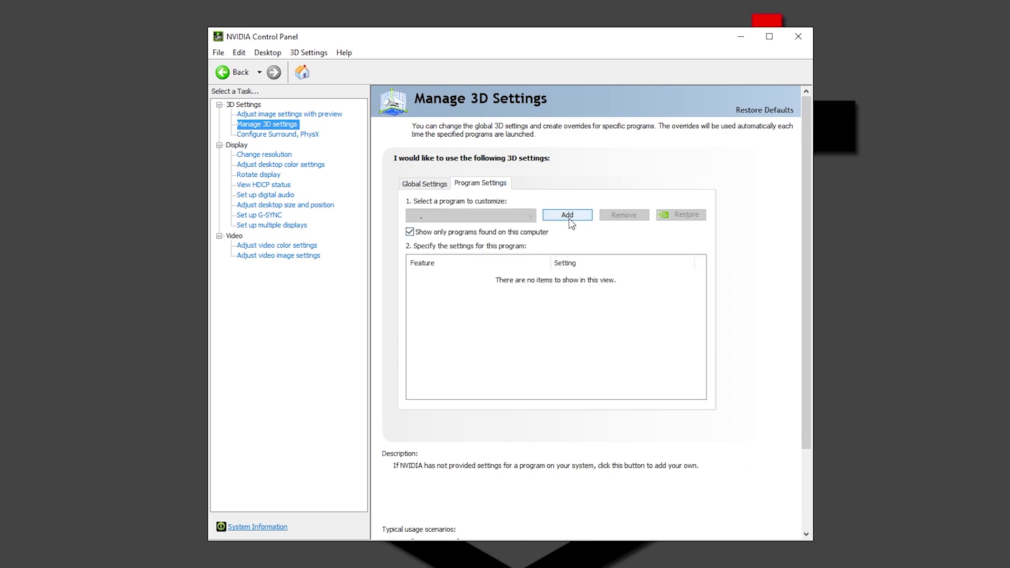
left_click(570, 220)
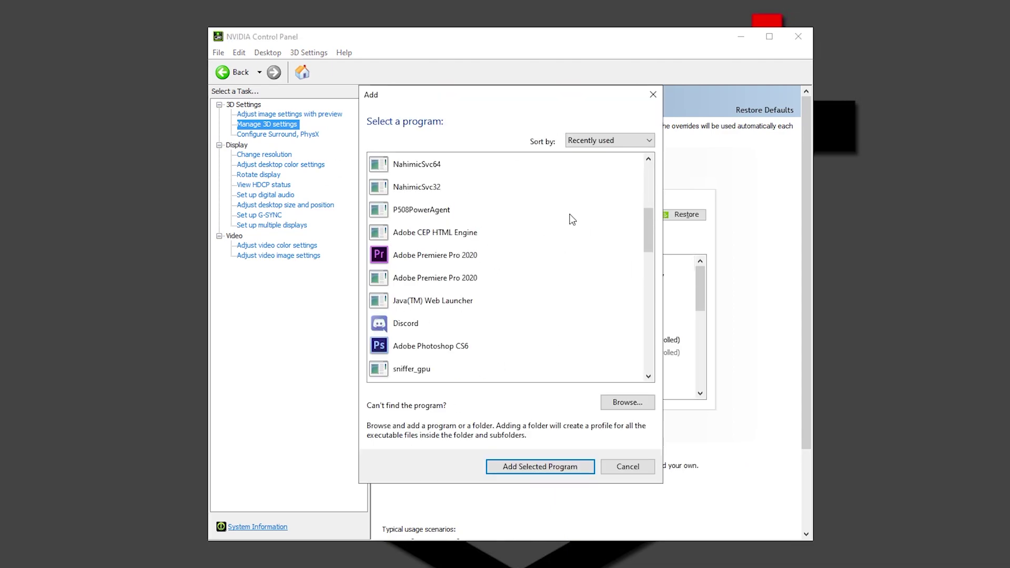
Browse to FortniteGame\Binaries\Win64 and select FortniteClient-Win64-Shipping.
left_click(635, 405)
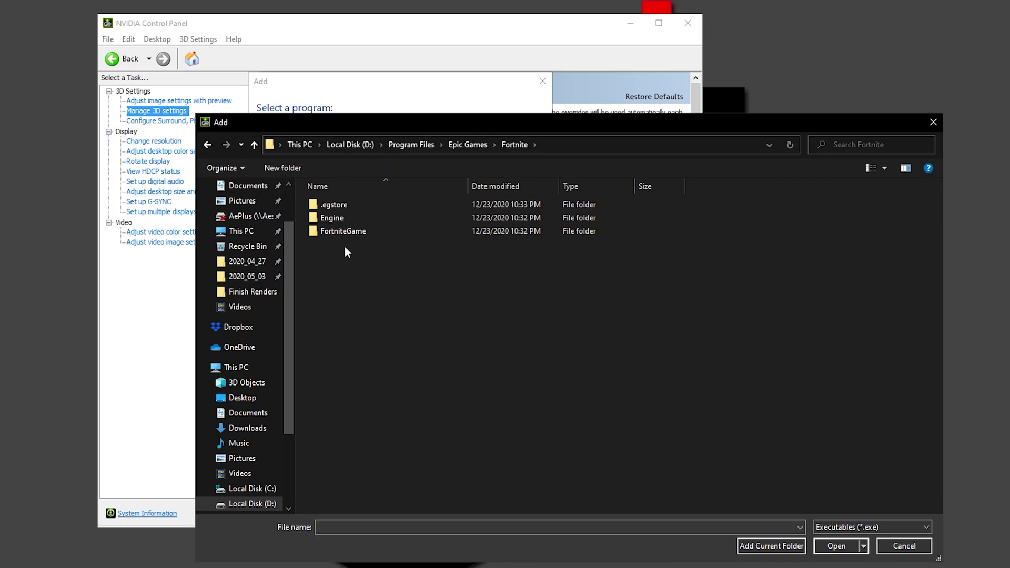
double_click(355, 231)
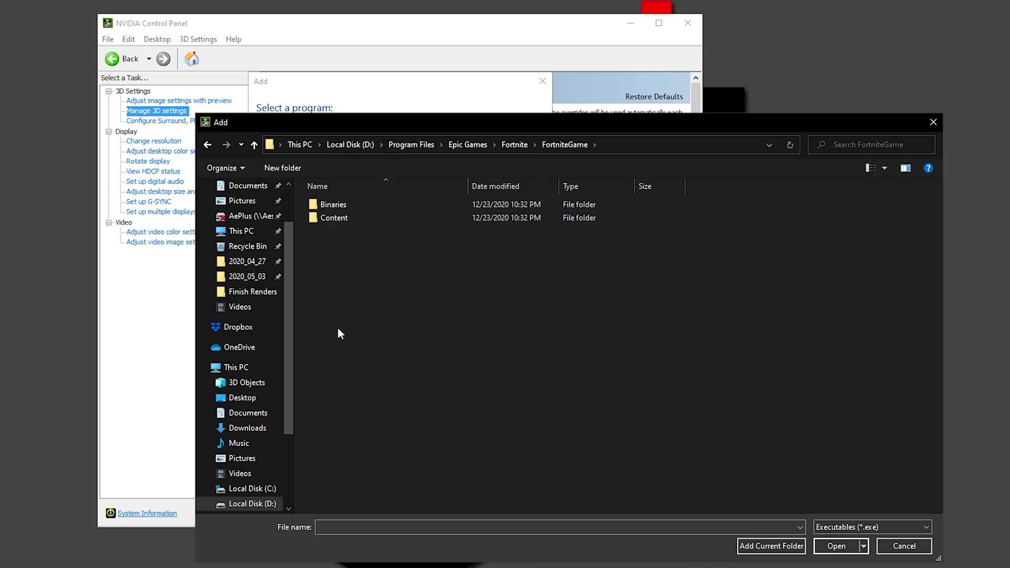
double_click(330, 204)
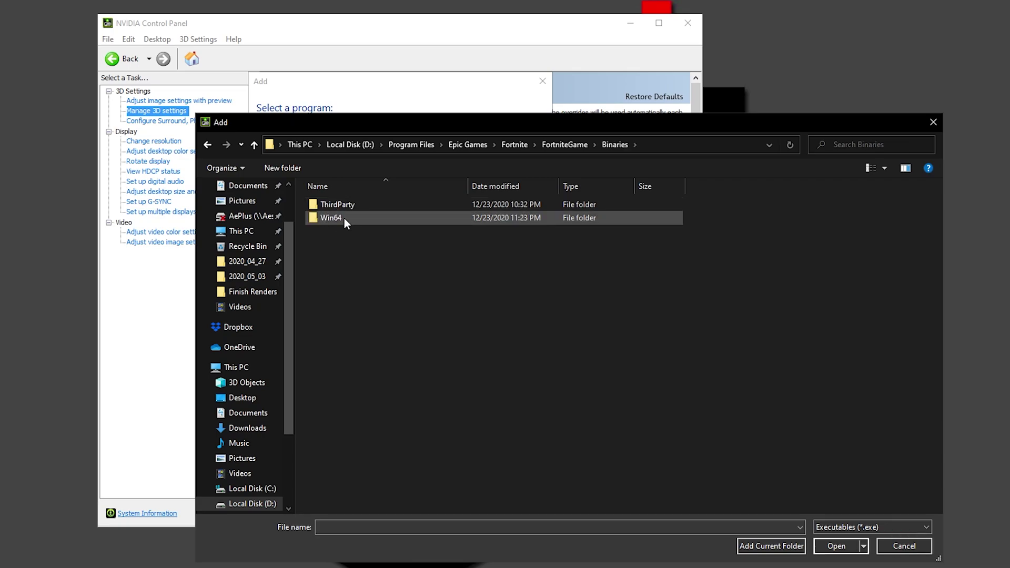
double_click(344, 218)
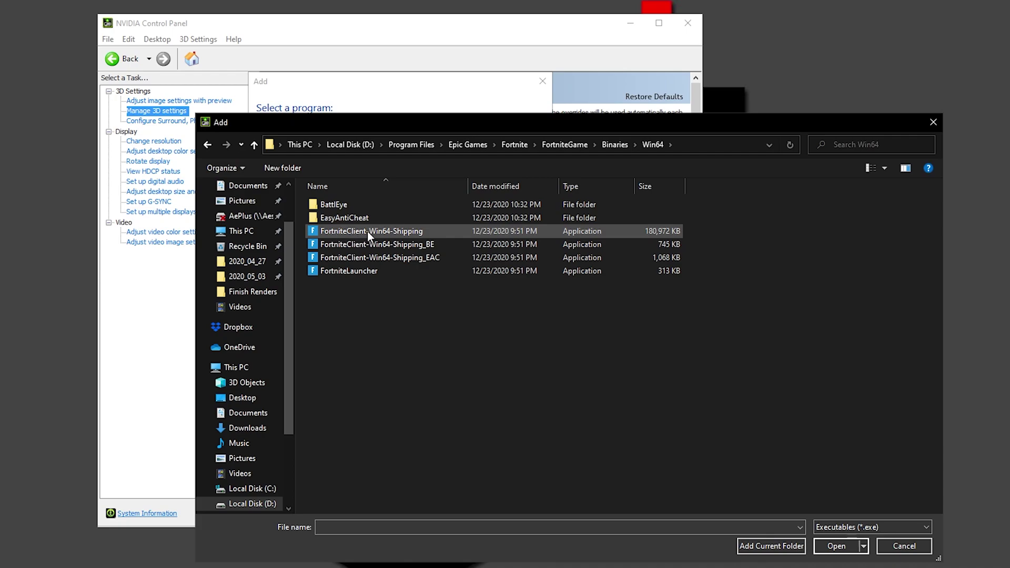
left_click(420, 230)
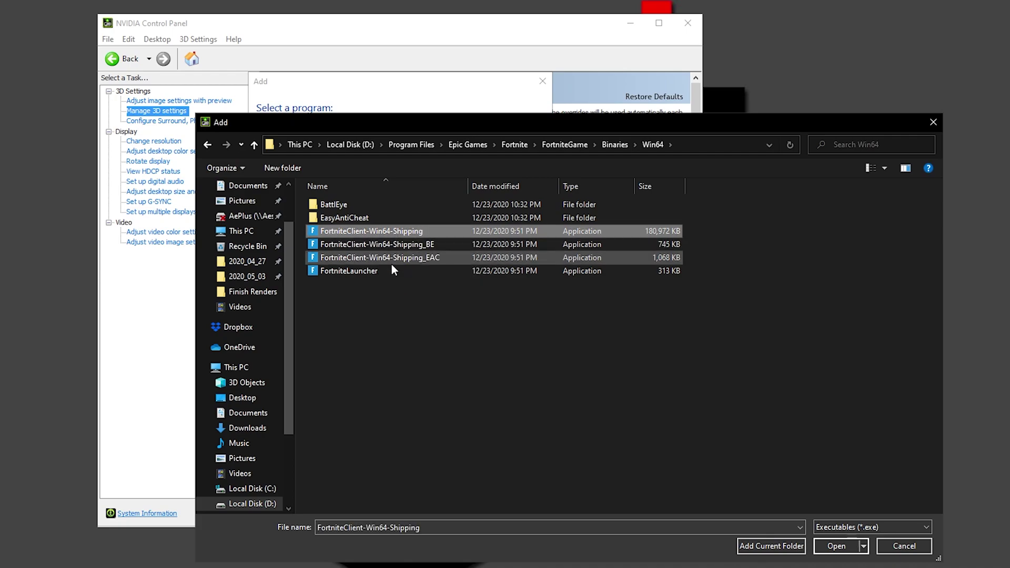
Add Fortnite as the program and turn Anisotropic filtering off.
left_click(837, 546)
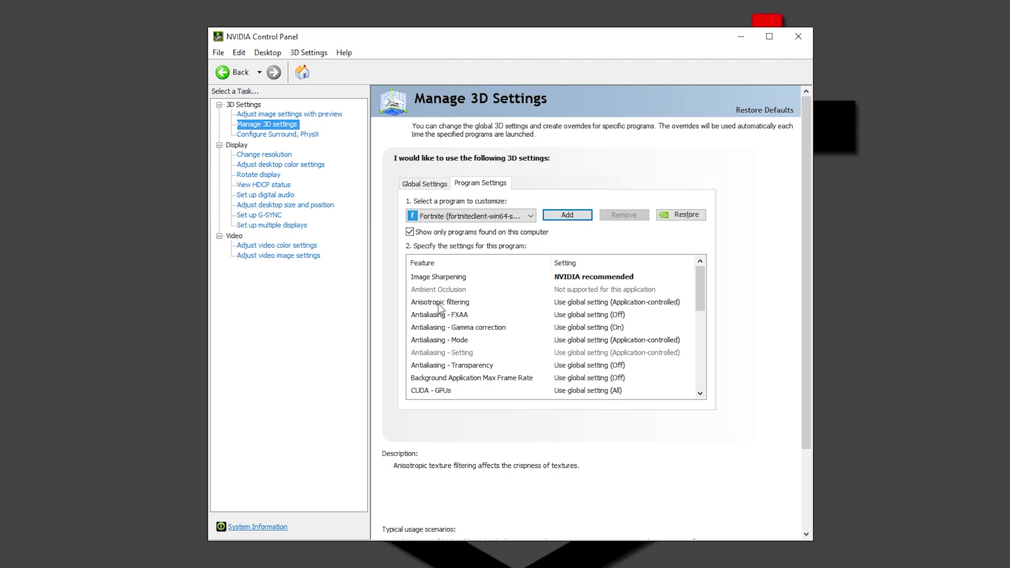
left_click(597, 303)
left_click(581, 337)
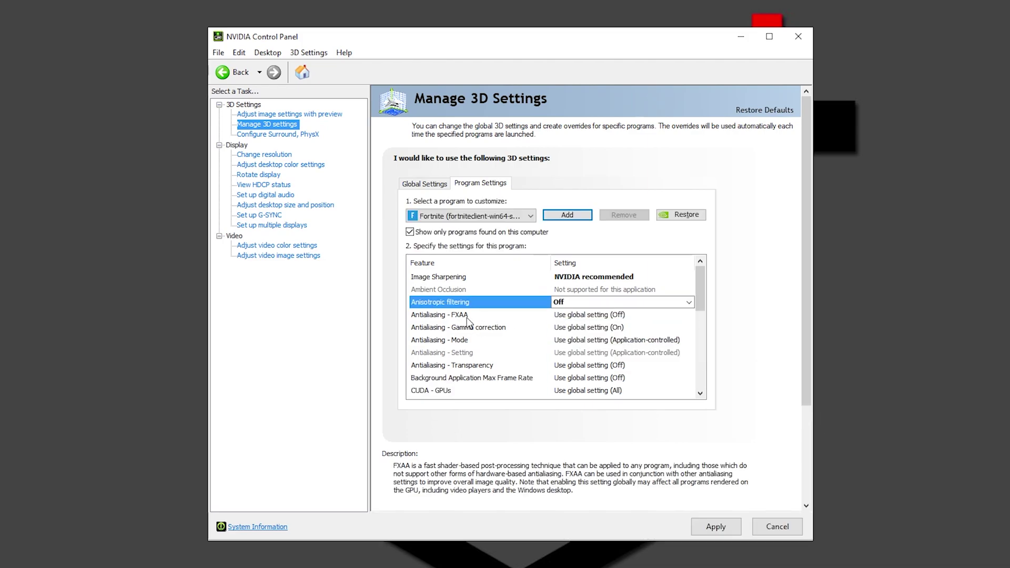
Turn Antialiasing FXAA, Gamma correction, Mode and Transparency off.
left_click(568, 327)
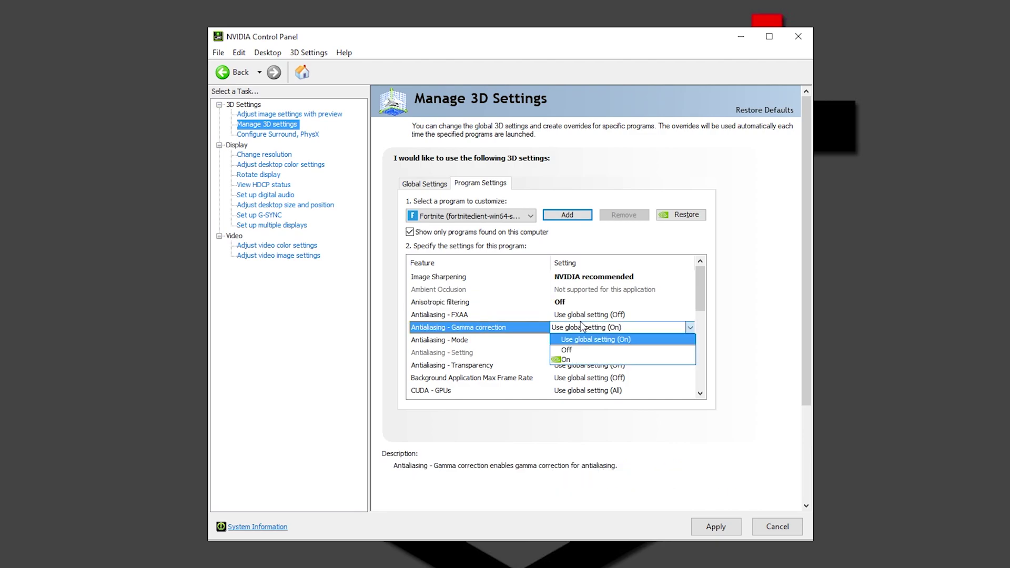
left_click(582, 316)
left_click(582, 315)
left_click(585, 336)
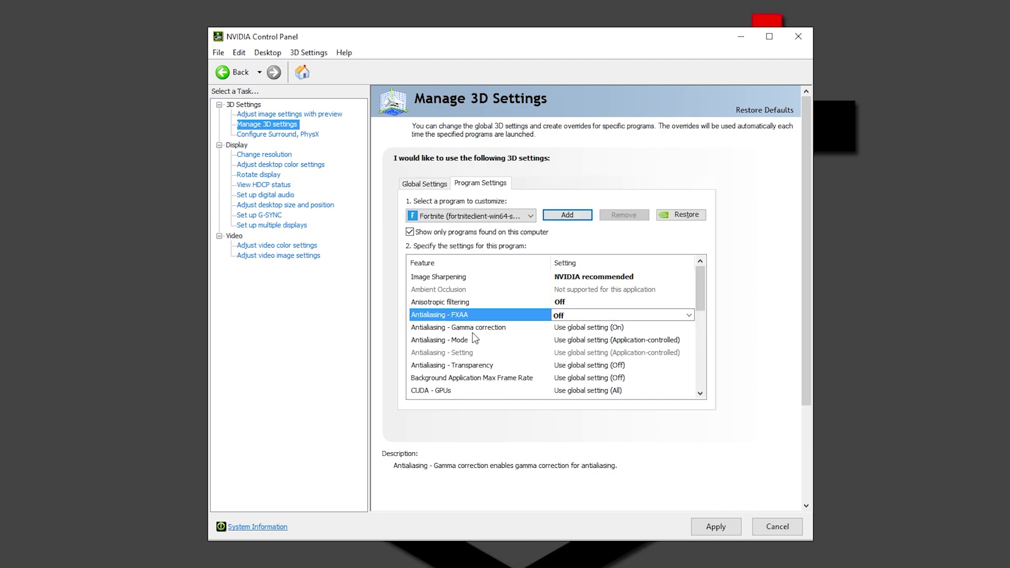
left_click(612, 327)
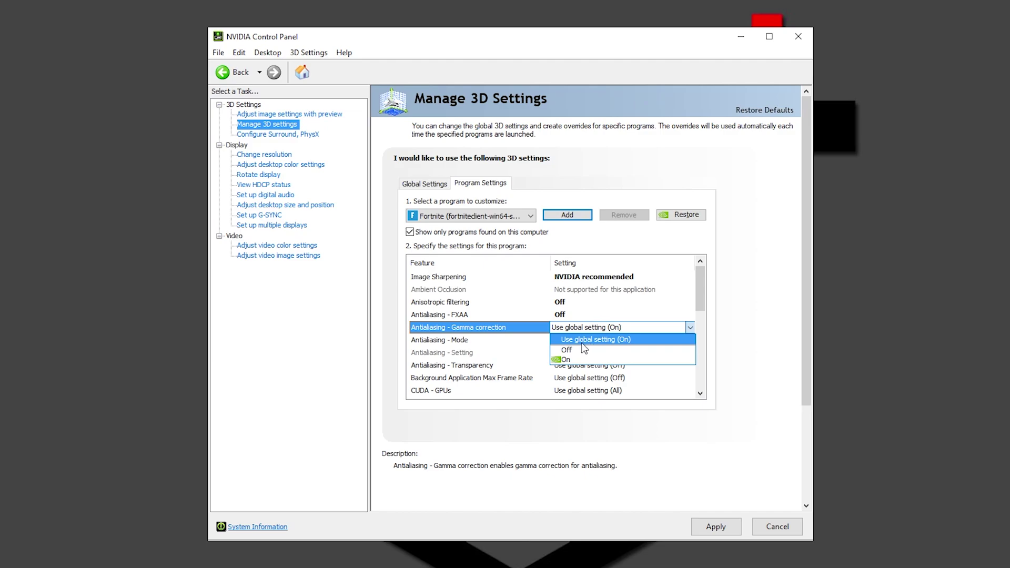
left_click(581, 350)
left_click(600, 341)
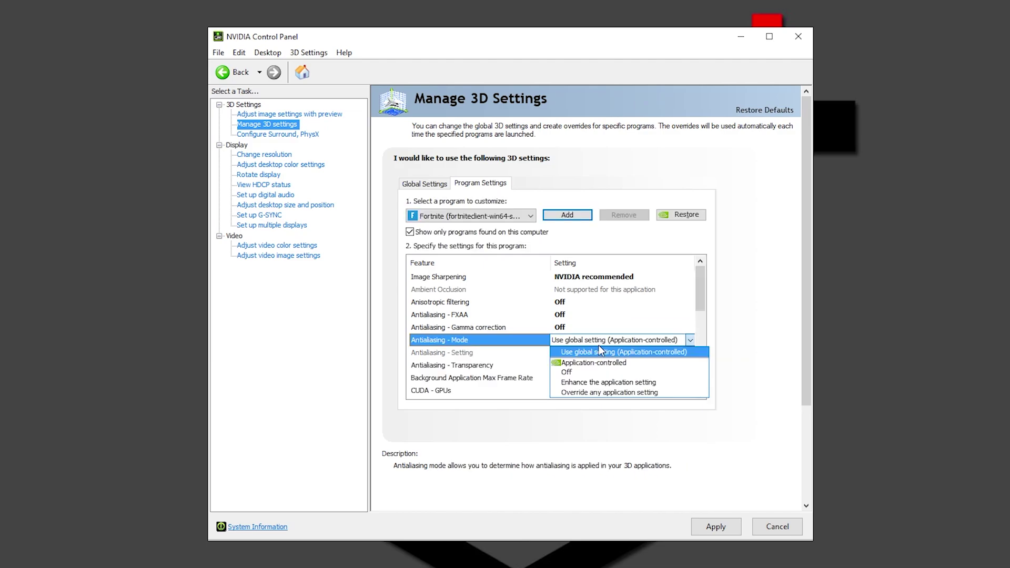
left_click(596, 373)
scroll(482, 300, "down", 2)
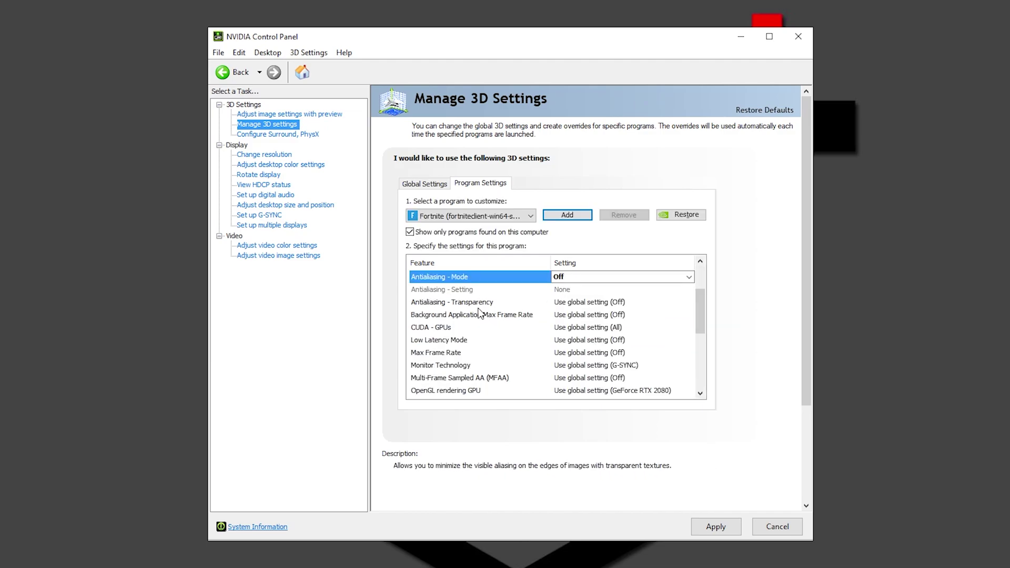
left_click(590, 303)
left_click(593, 325)
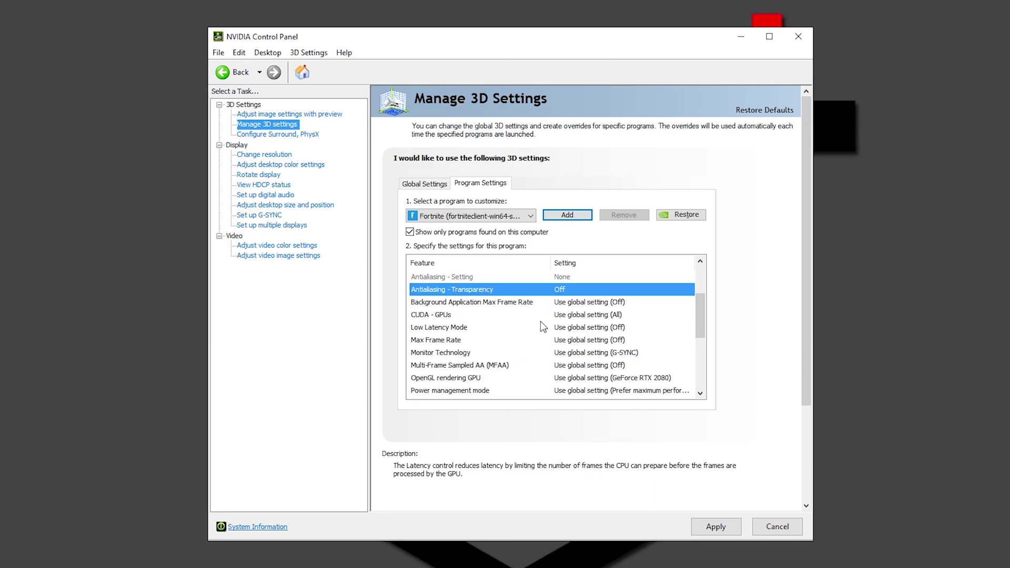
Assign the GeForce RTX 2080 as Fortnite's CUDA GPU.
left_click(596, 317)
left_click(578, 357)
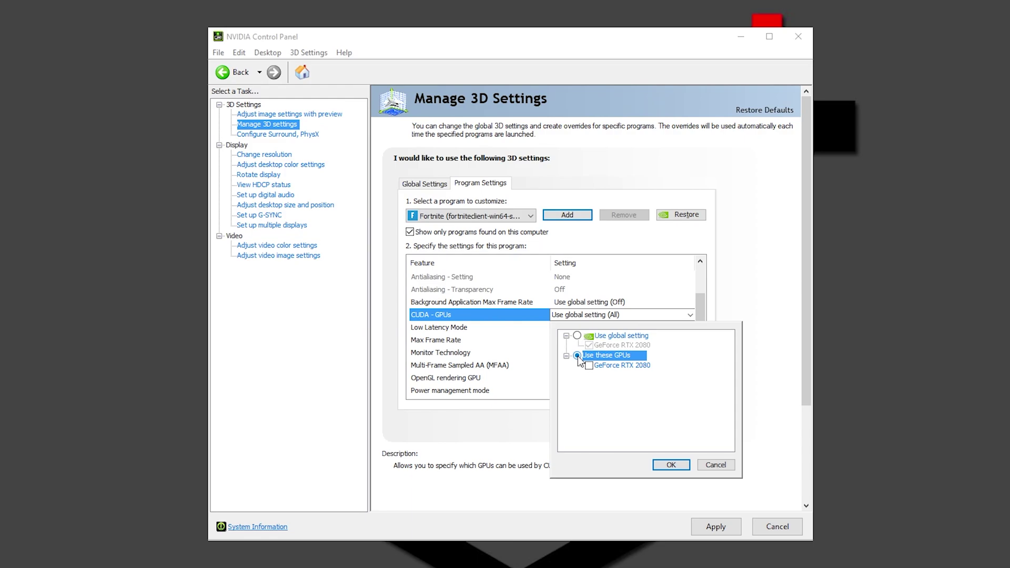
left_click(589, 367)
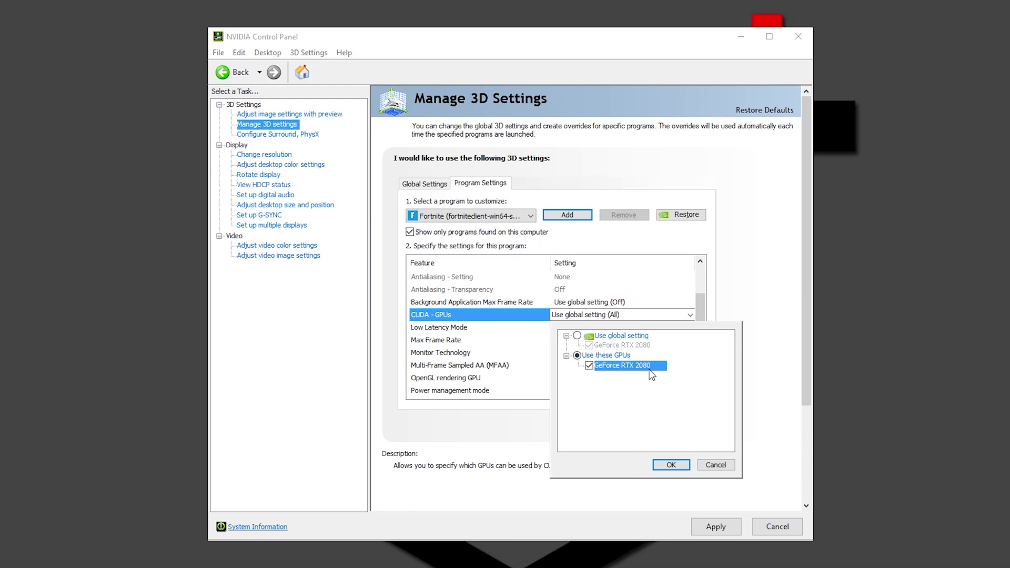
left_click(670, 465)
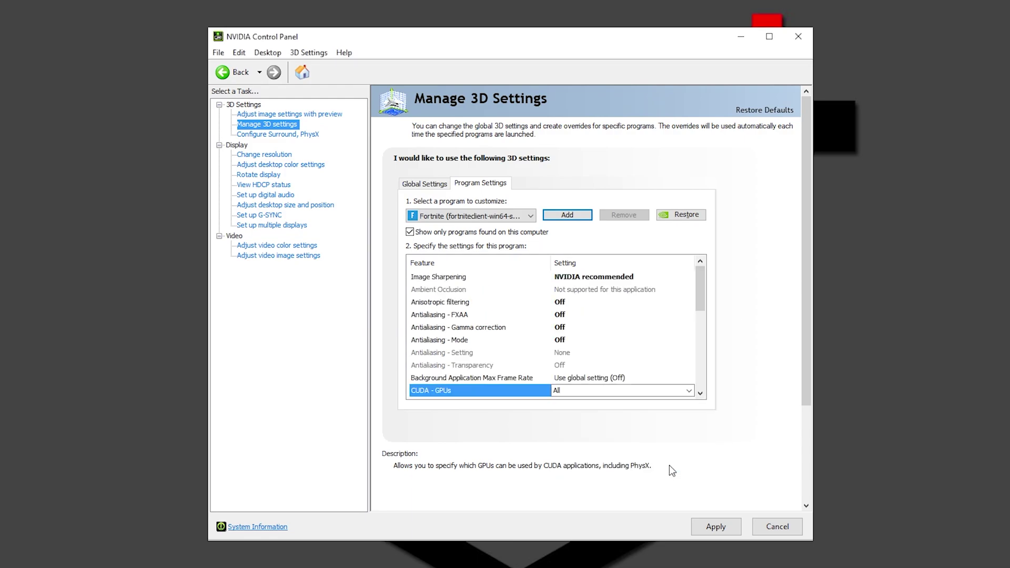
Turn MFAA off and use the GeForce RTX 2080 for OpenGL rendering.
scroll(433, 354, "down", 3)
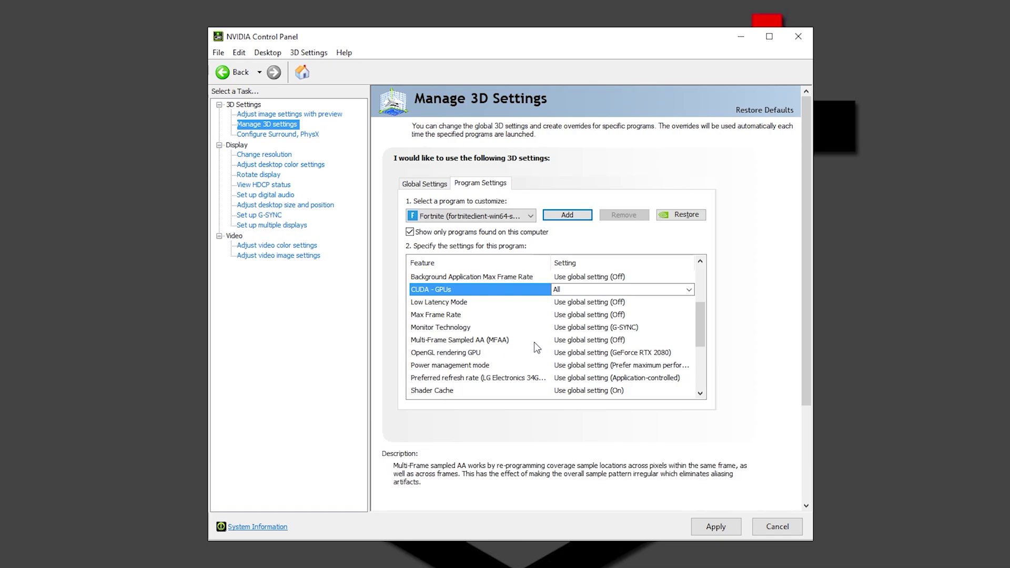
left_click(597, 341)
left_click(566, 363)
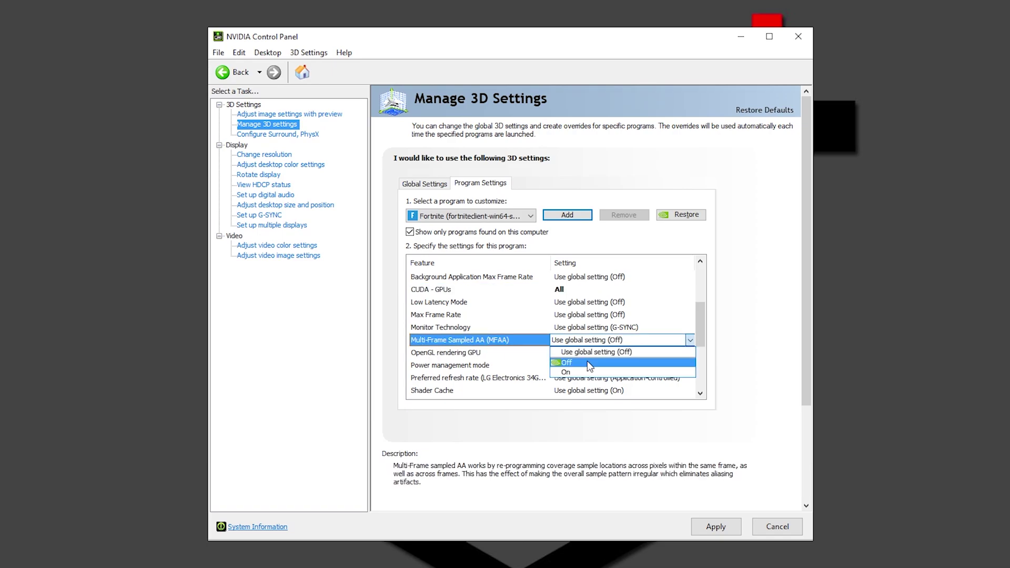
scroll(605, 316, "down", 2)
left_click(605, 289)
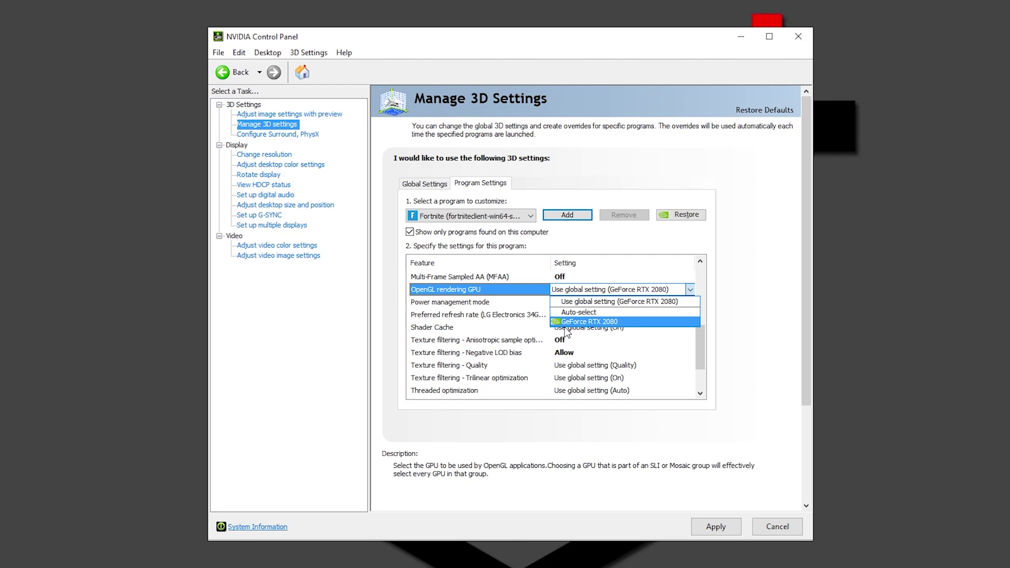
left_click(602, 322)
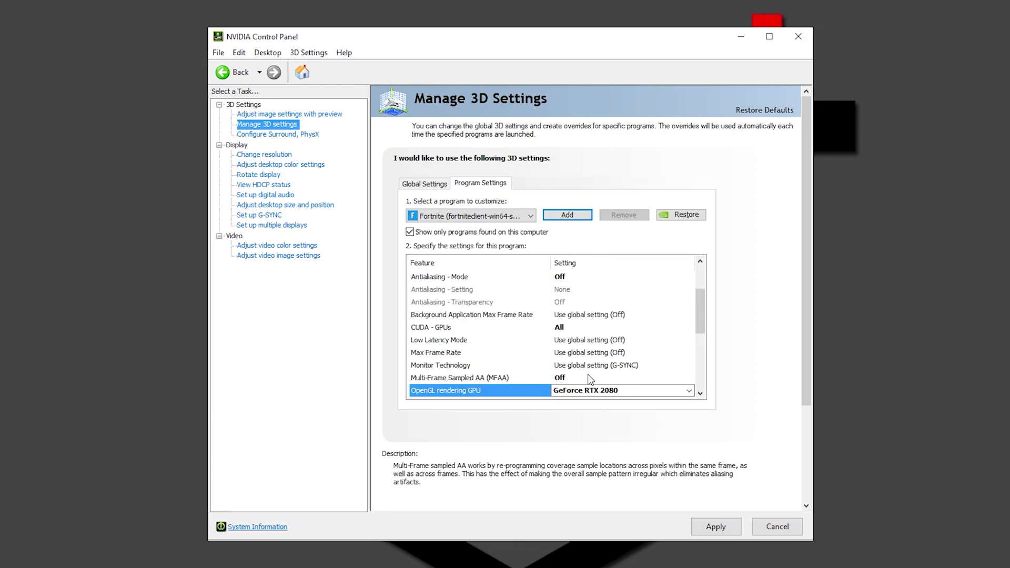
Set Prefer maximum performance power, Highest available refresh rate, and Shader Cache on.
scroll(527, 337, "down", 3)
left_click(452, 277)
left_click(587, 279)
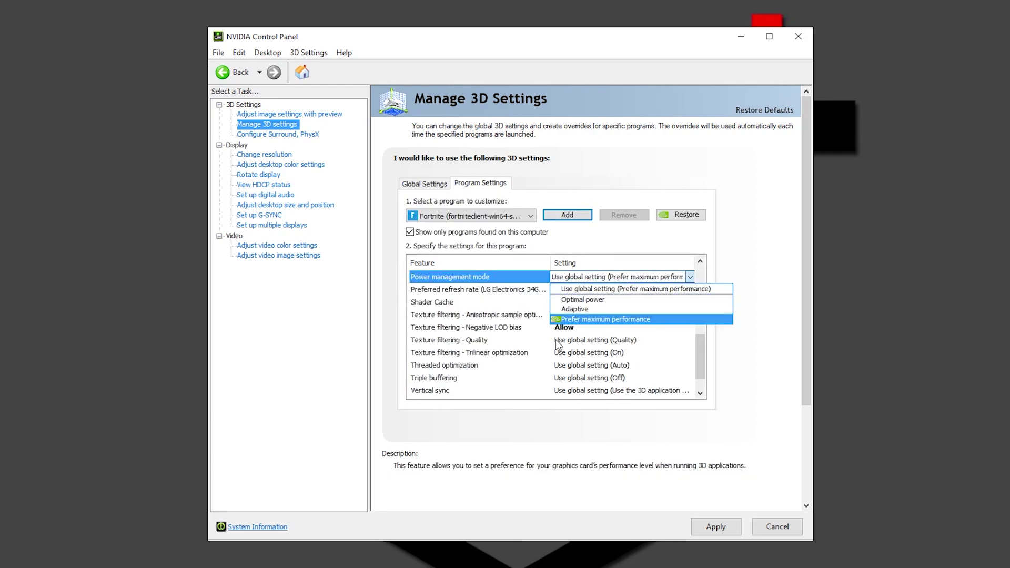
left_click(638, 319)
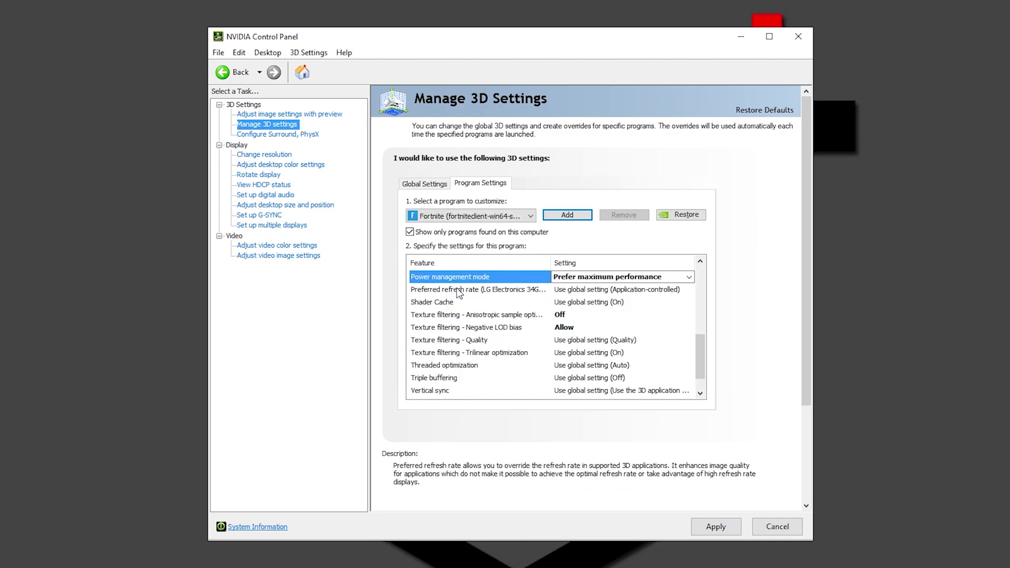
left_click(589, 291)
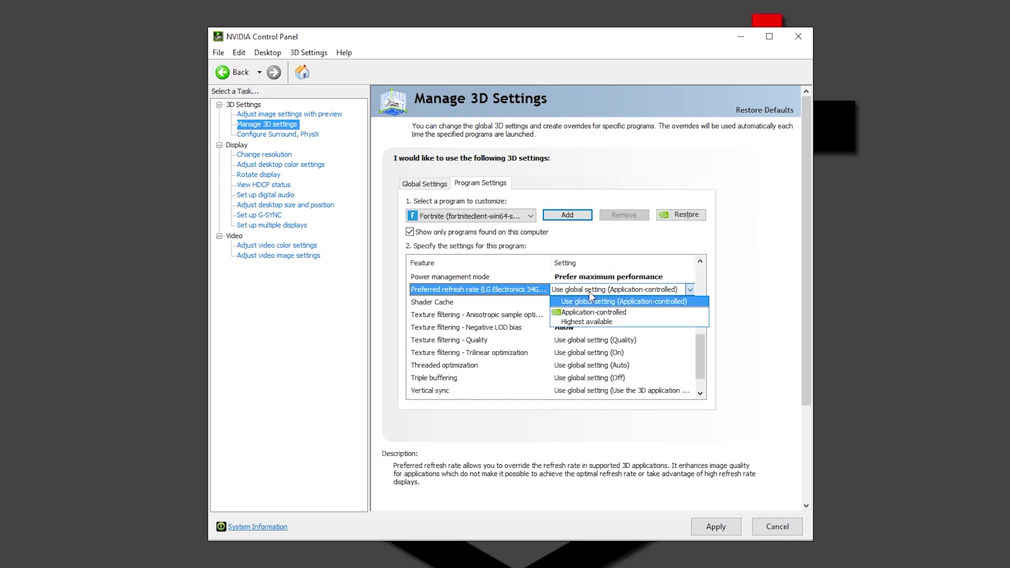
left_click(599, 322)
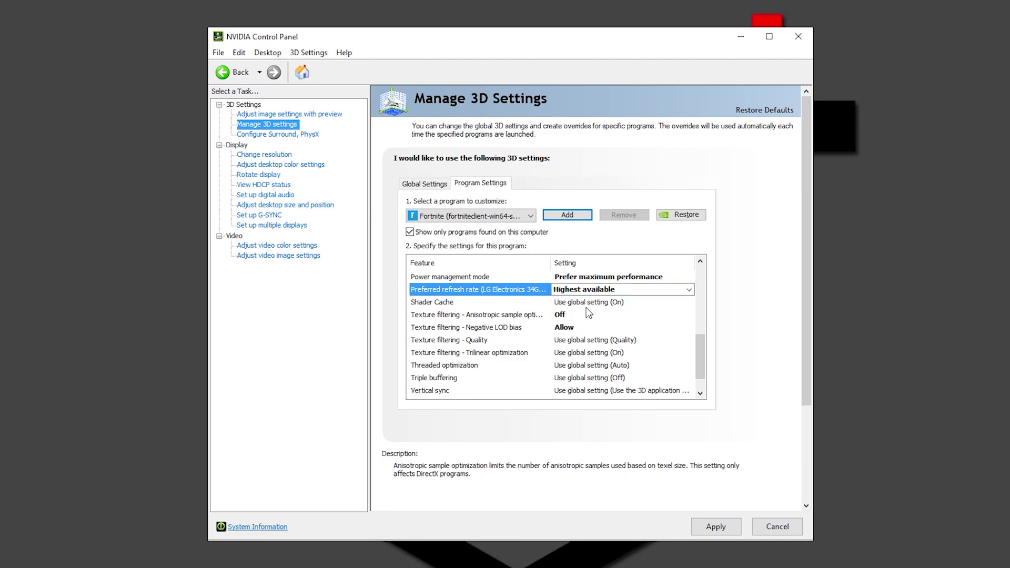
left_click(579, 302)
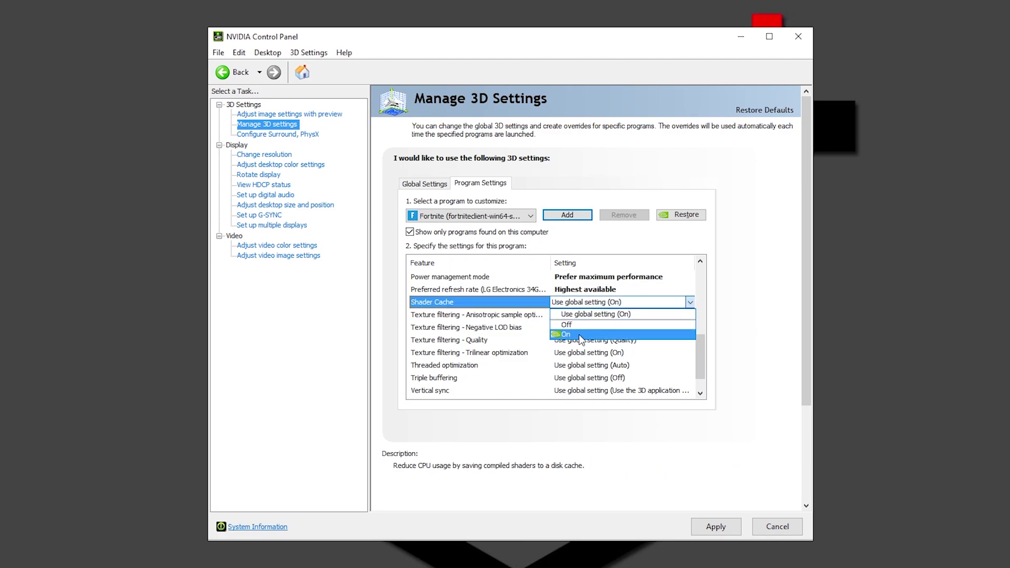
left_click(566, 335)
Turn anisotropic sample optimization on and set Threaded optimization to Auto.
scroll(469, 303, "down", 1)
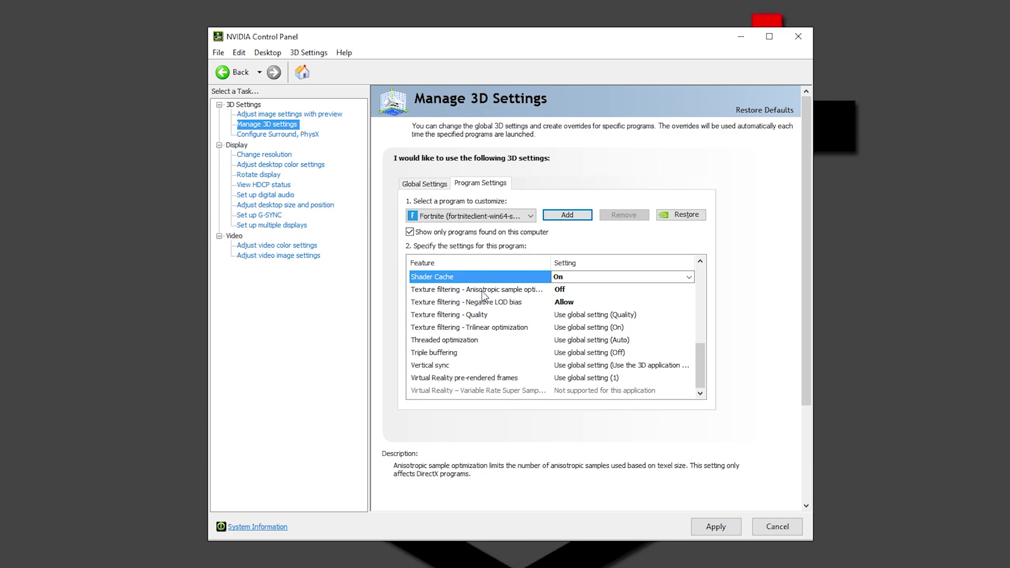
left_click(559, 294)
left_click(581, 327)
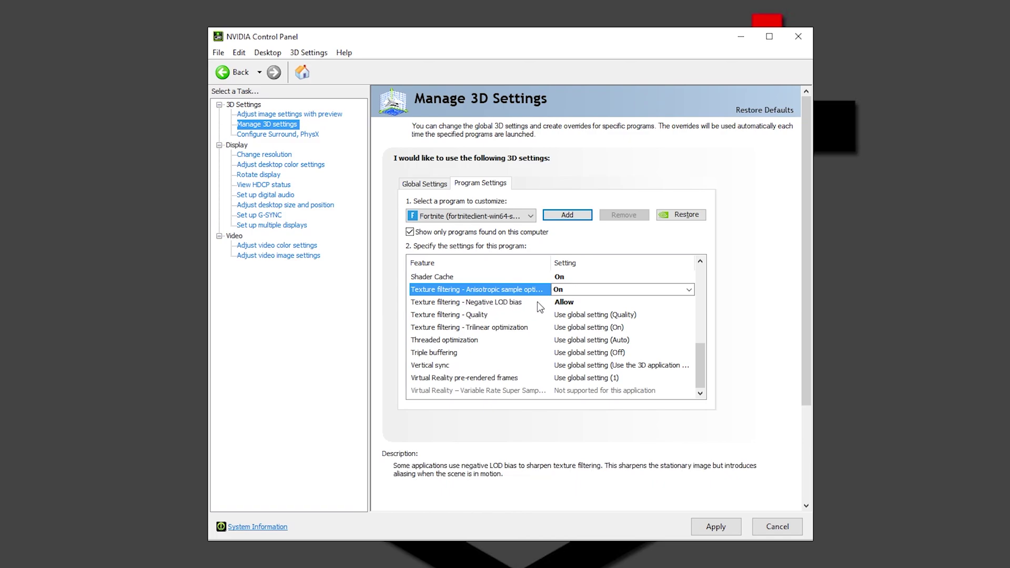
left_click(581, 340)
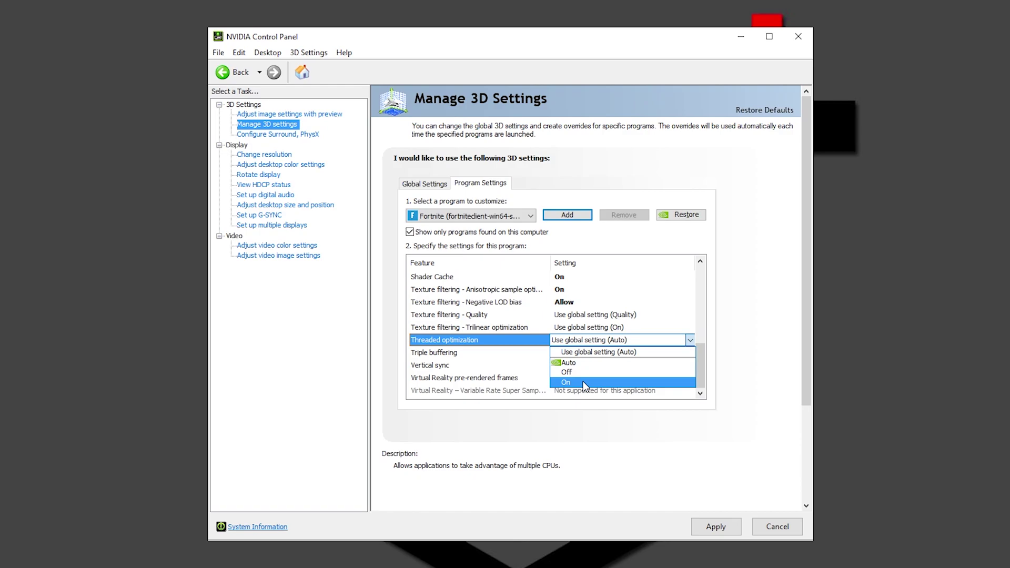
left_click(457, 353)
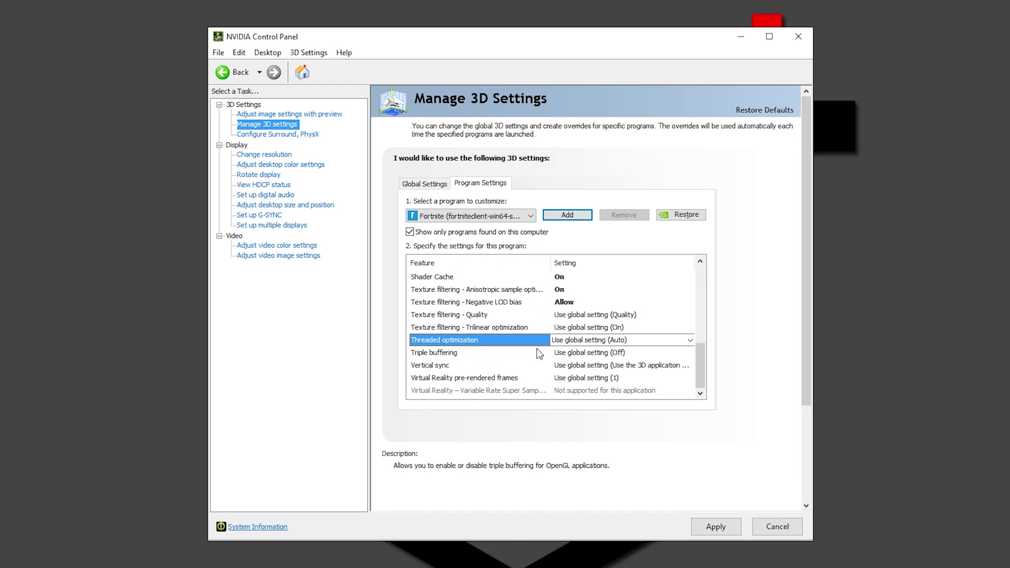
left_click(574, 340)
left_click(581, 364)
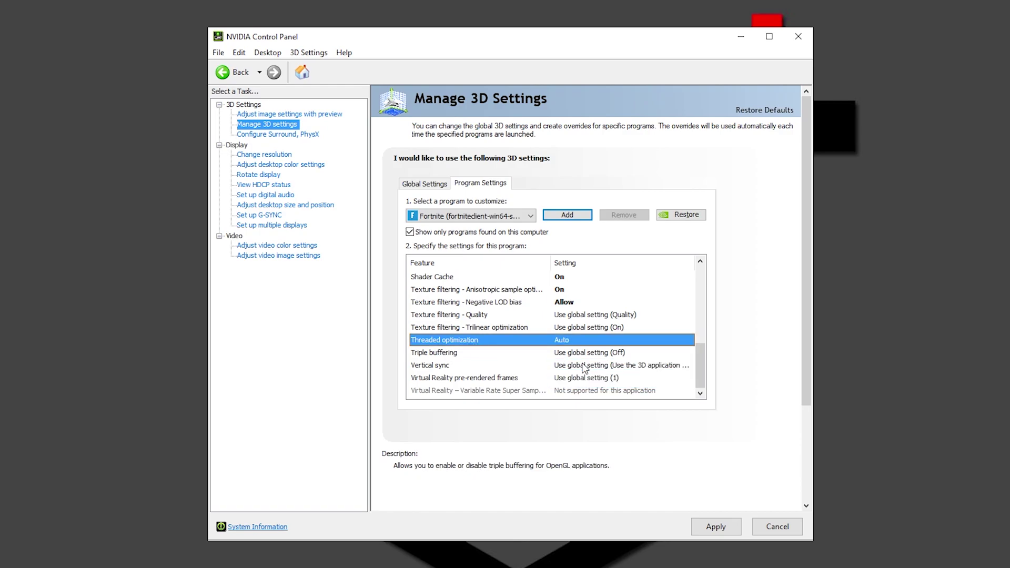
Turn Triple buffering and Vertical sync off, then apply the changes.
left_click(586, 354)
left_click(574, 375)
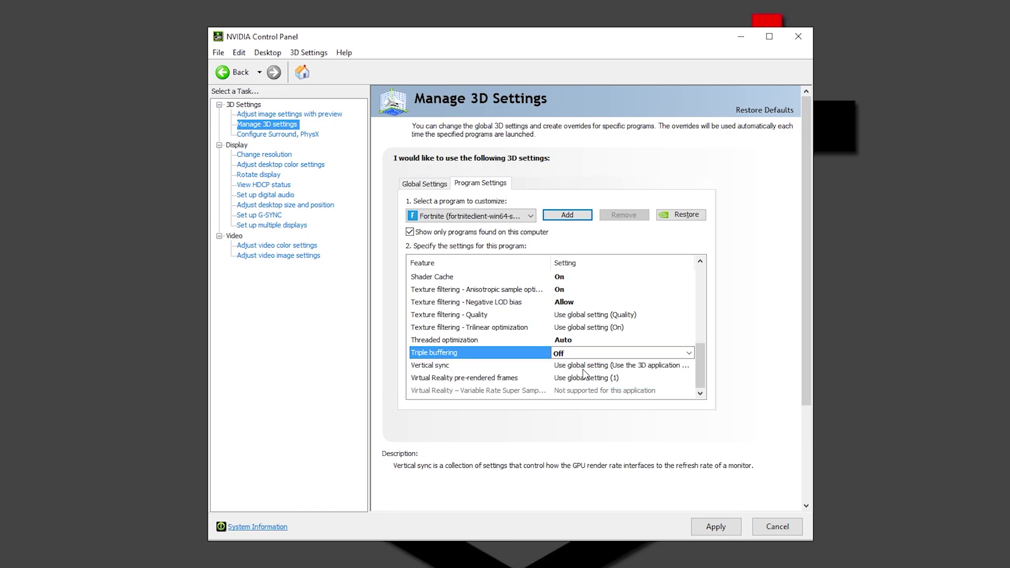
left_click(600, 367)
left_click(598, 397)
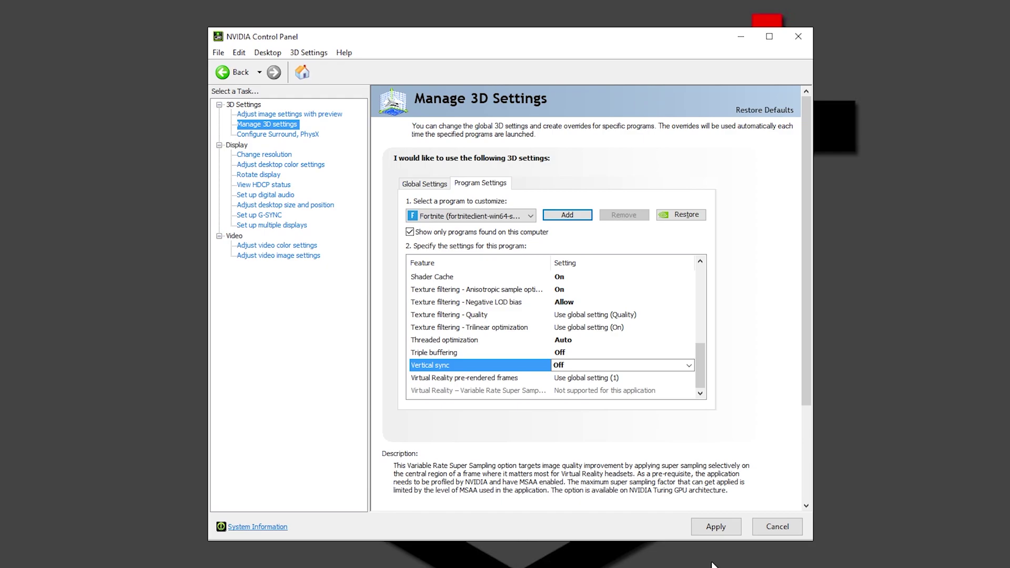
left_click(722, 529)
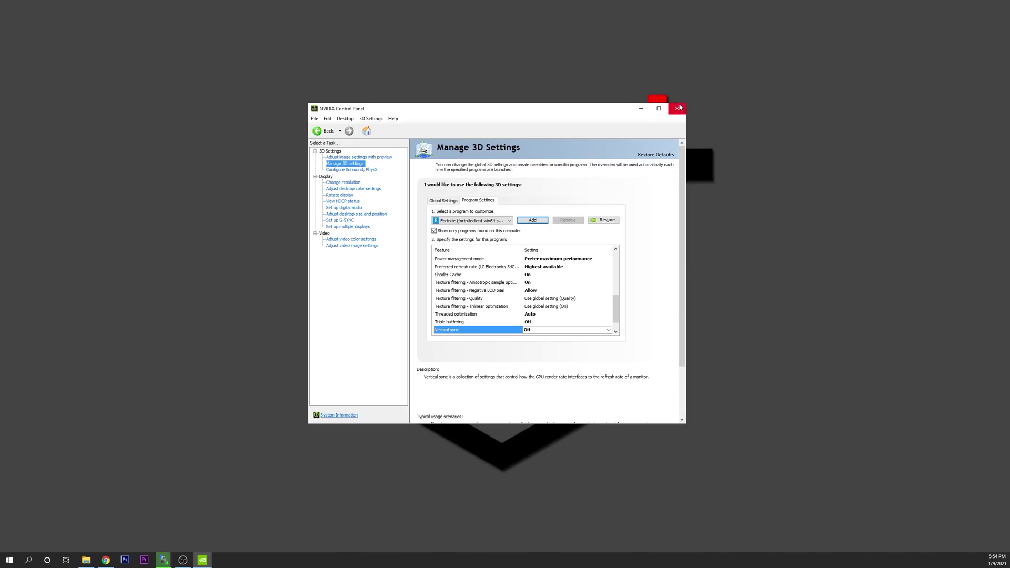
Close NVIDIA Control Panel, open Graphics settings via a 'grap' search, and keep GPU scheduling on.
left_click(677, 109)
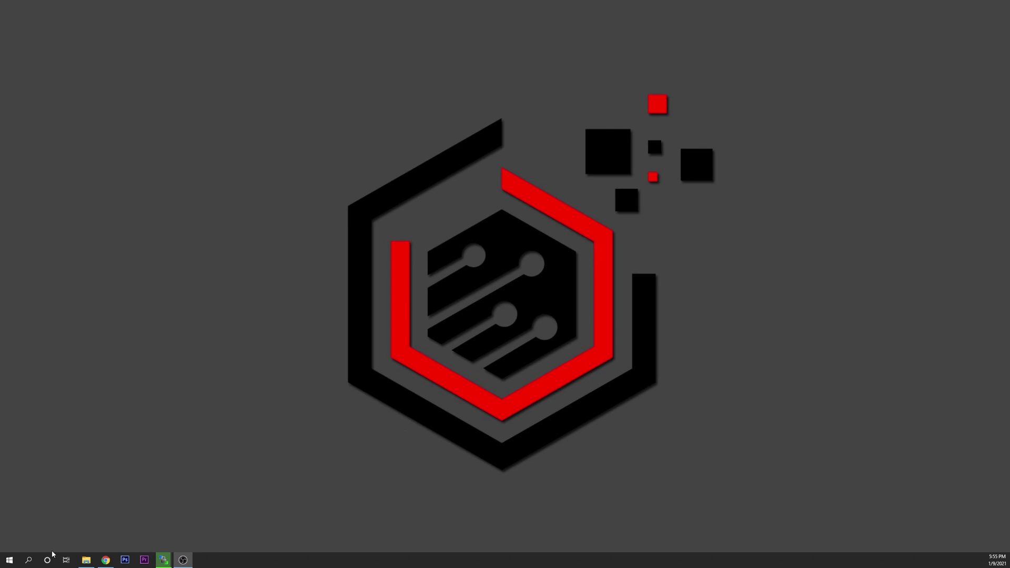
left_click(28, 560)
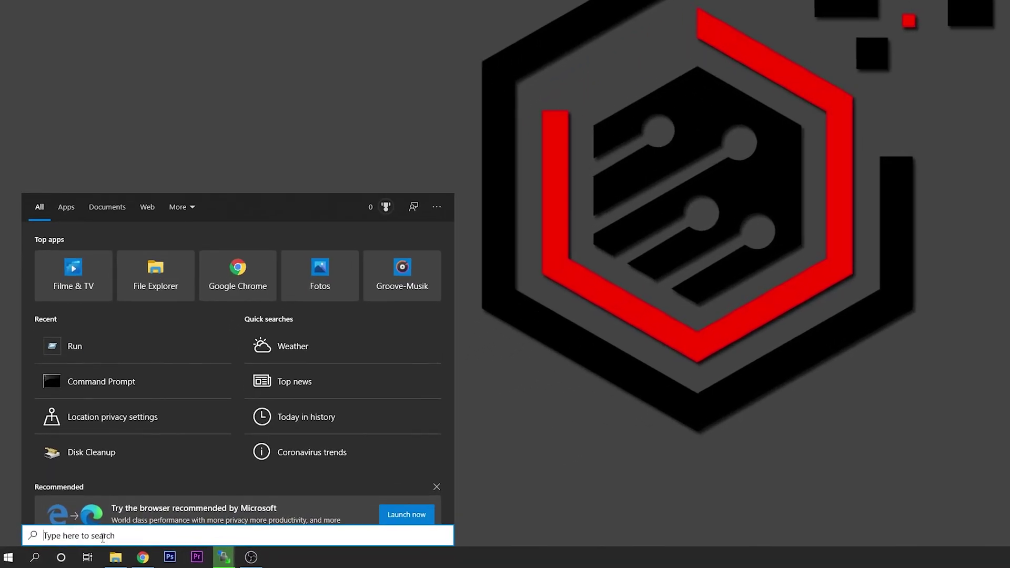
type("gr")
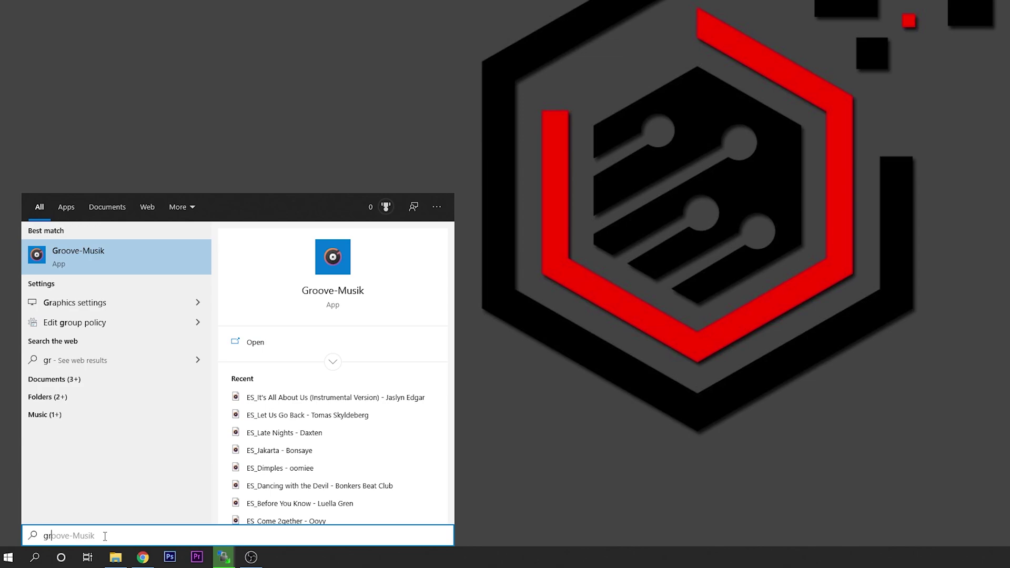
type("ap")
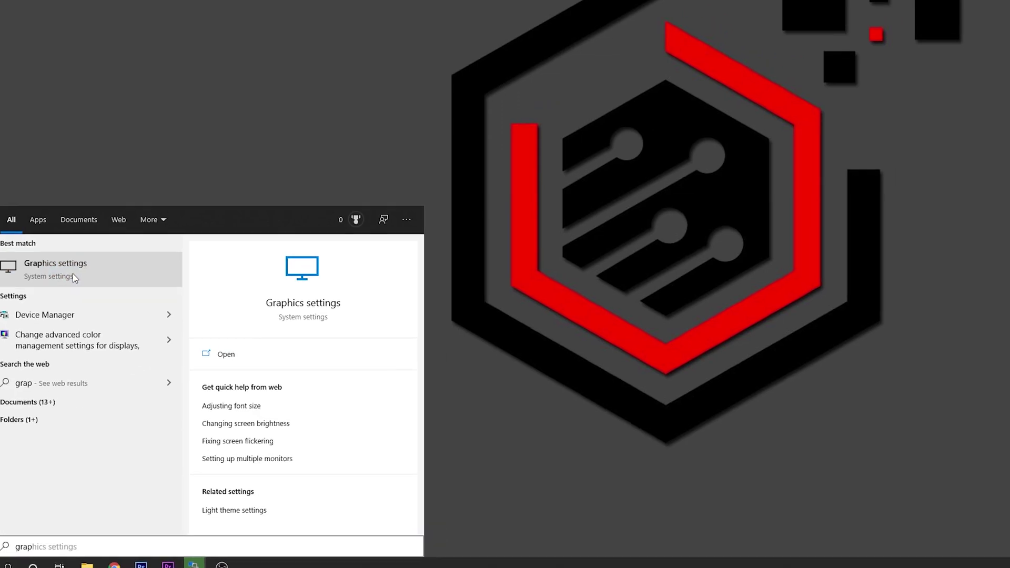
left_click(92, 269)
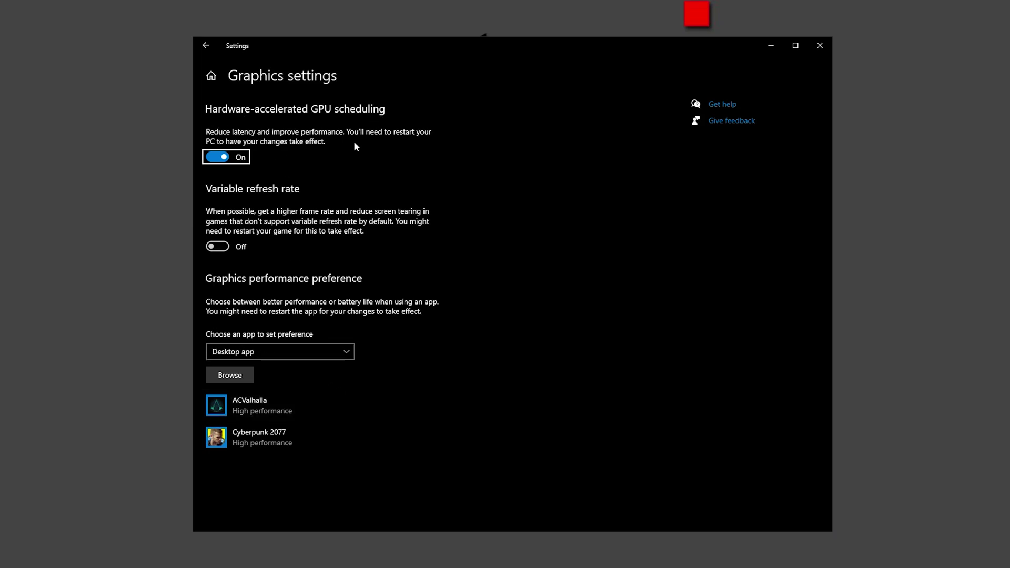
key("space")
key("space")
Browse to Fortnite\FortniteGame\Binaries\Win64 and add FortniteClient-Win64-Shipping to the graphics list.
left_click(243, 380)
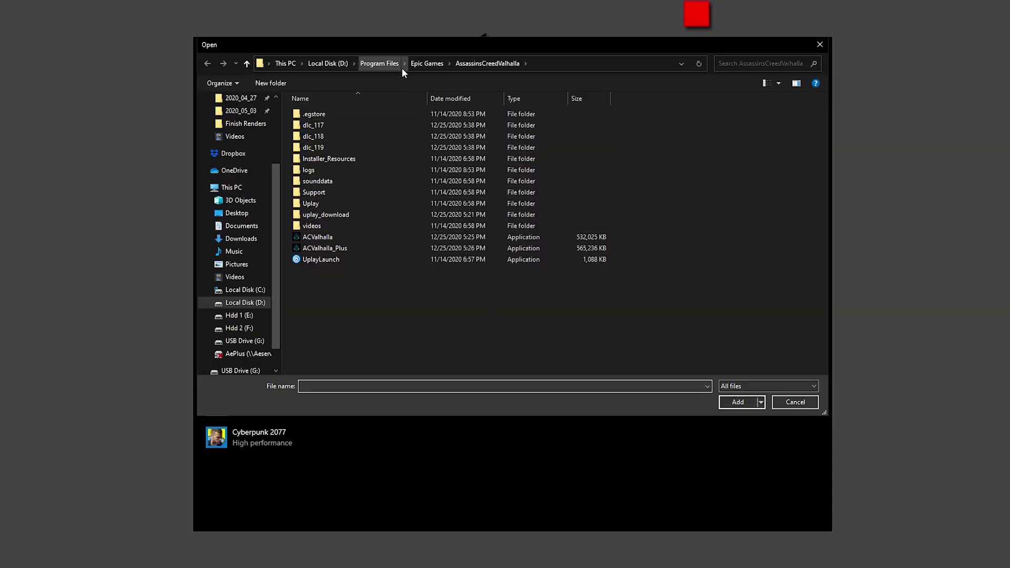
left_click(421, 64)
double_click(303, 128)
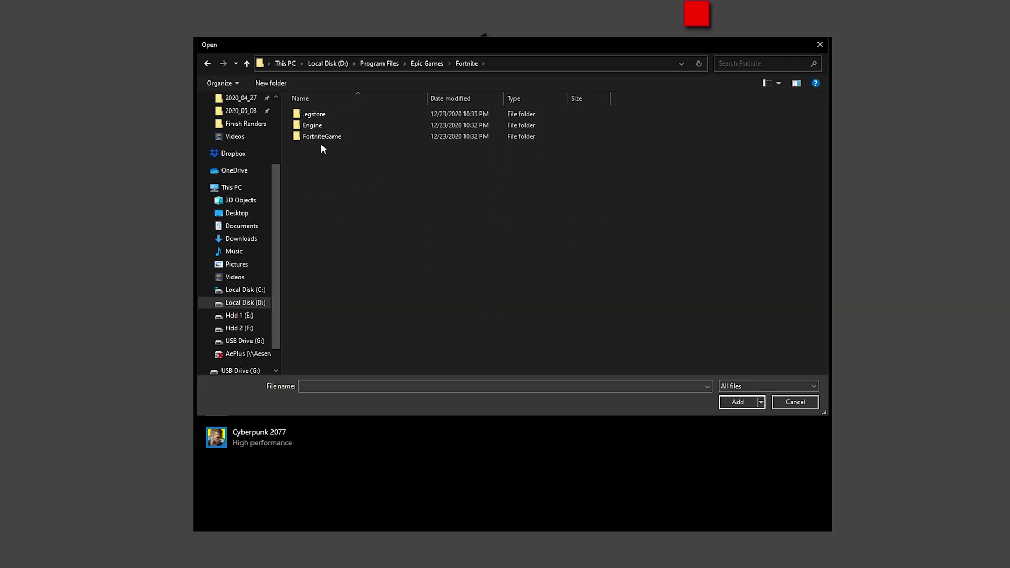
double_click(316, 137)
double_click(314, 114)
double_click(313, 115)
left_click(347, 136)
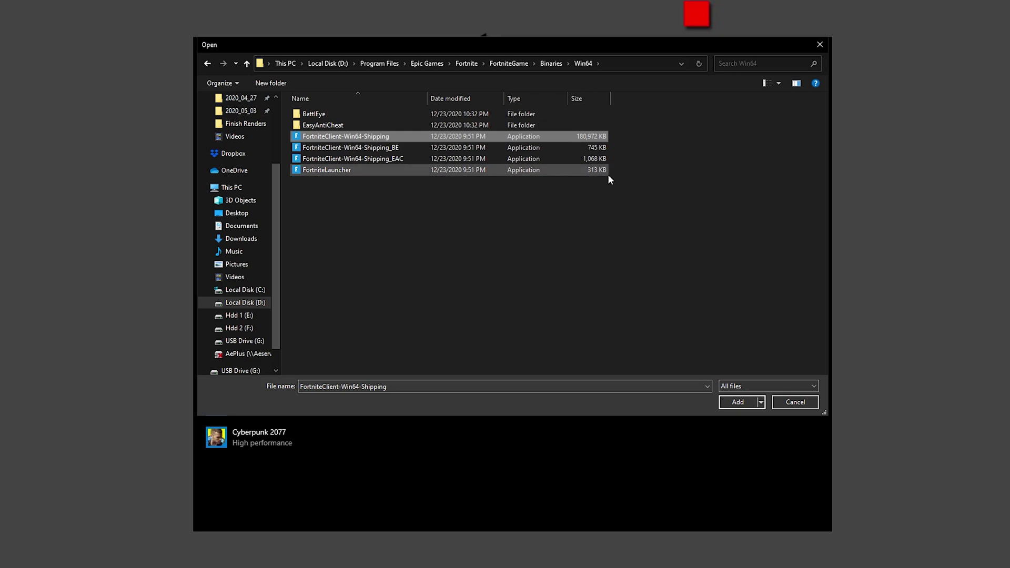
left_click(740, 402)
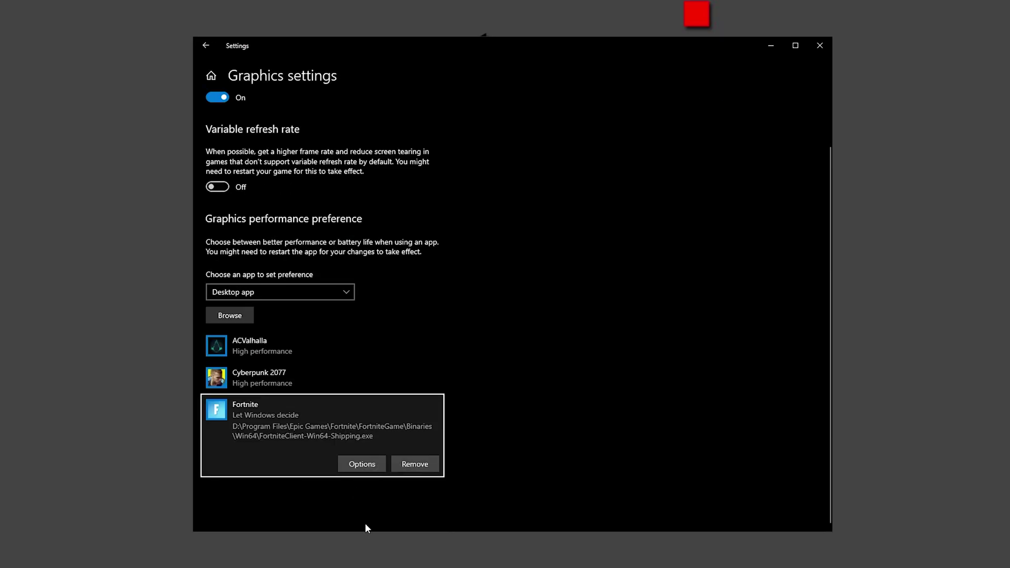
Set Fortnite's graphics preference to High performance and save it.
left_click(353, 470)
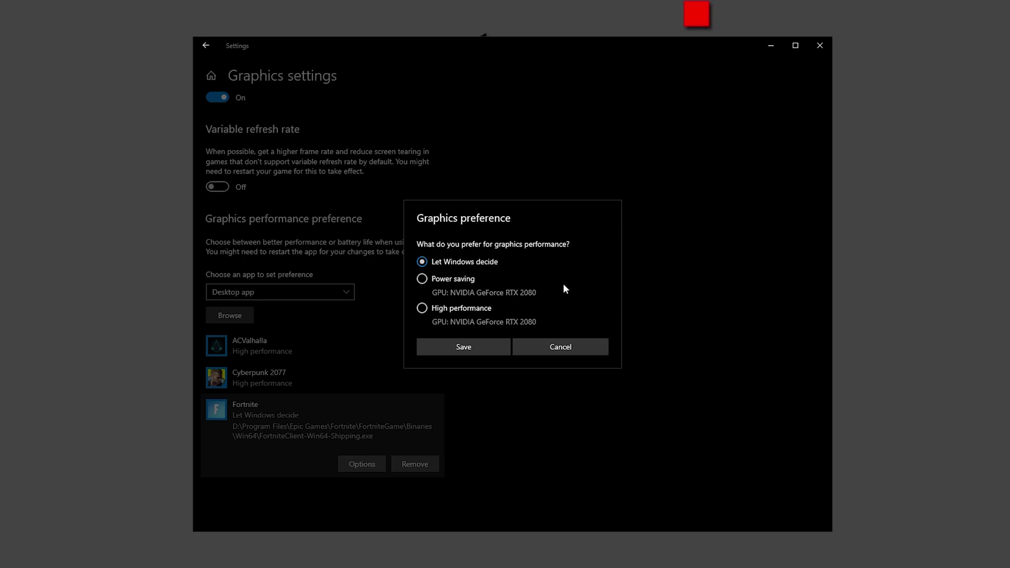
left_click(422, 309)
left_click(488, 344)
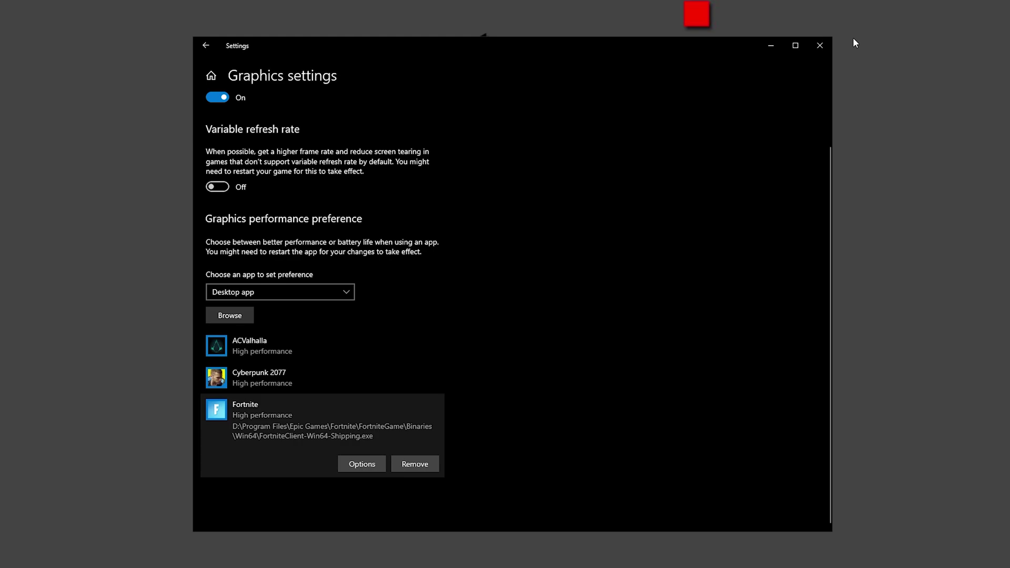
Close Settings, search 'powe', and open Change plan settings for AMD Ryzen High Performance.
left_click(823, 45)
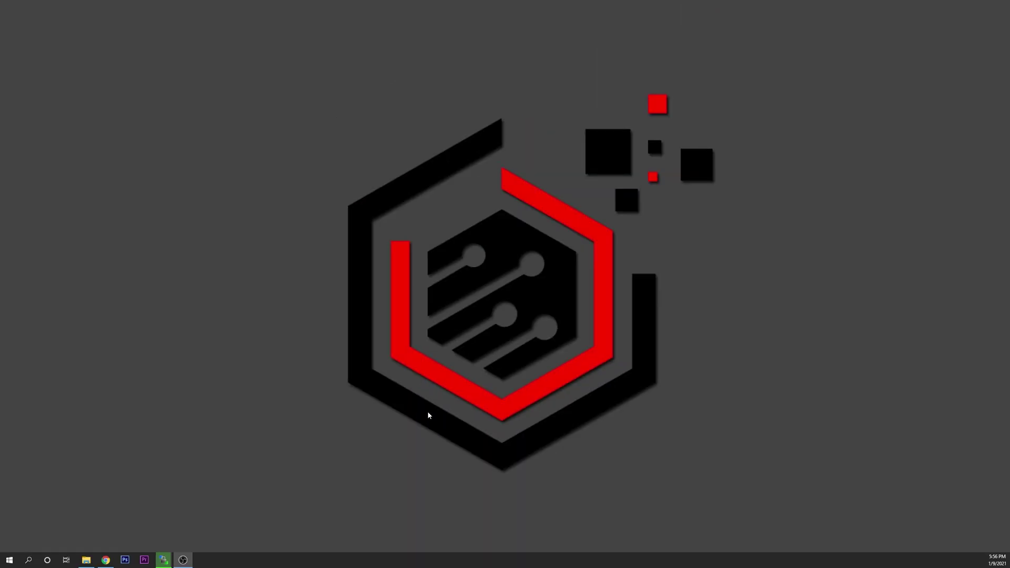
left_click(31, 561)
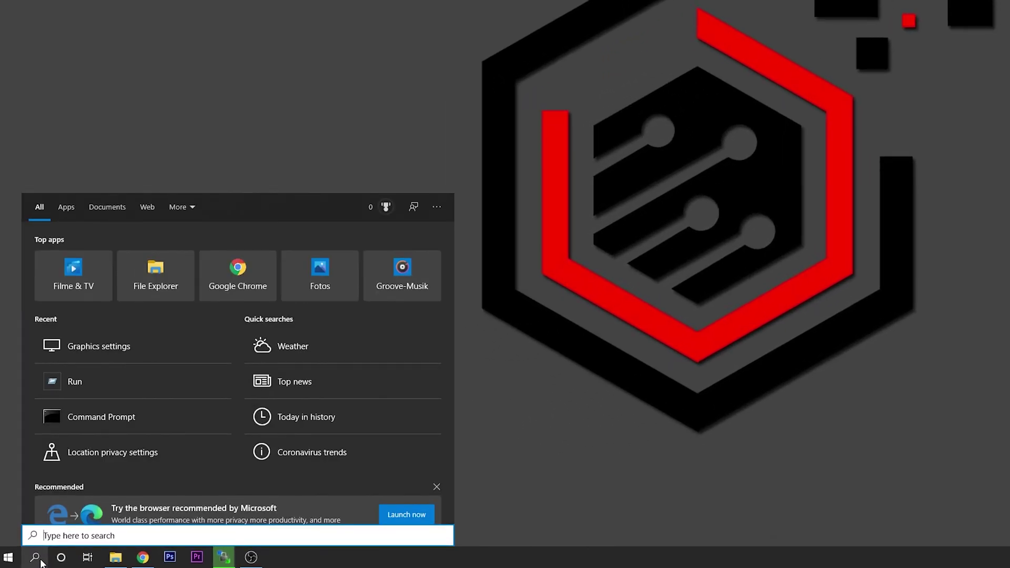
type("powe")
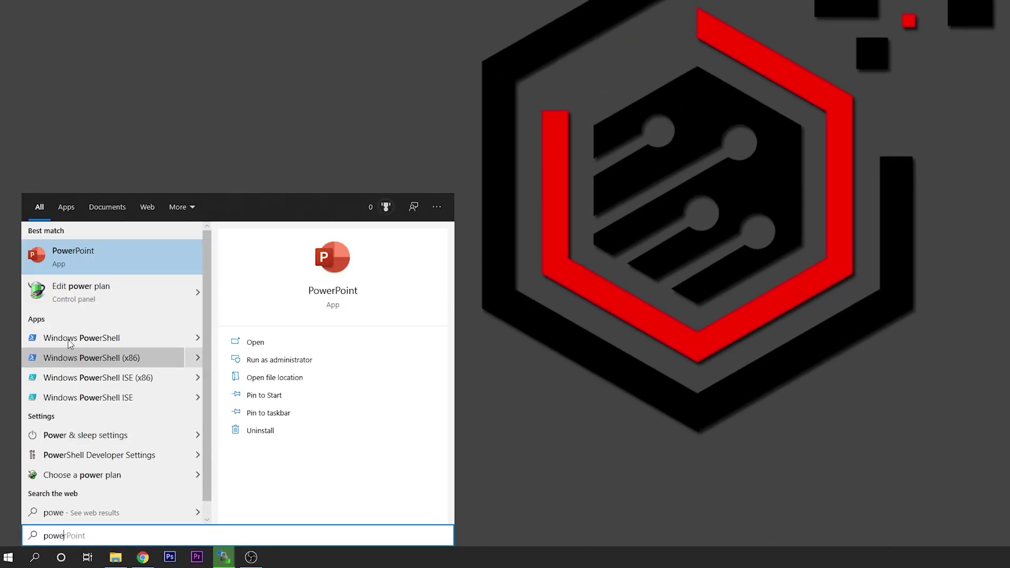
left_click(99, 297)
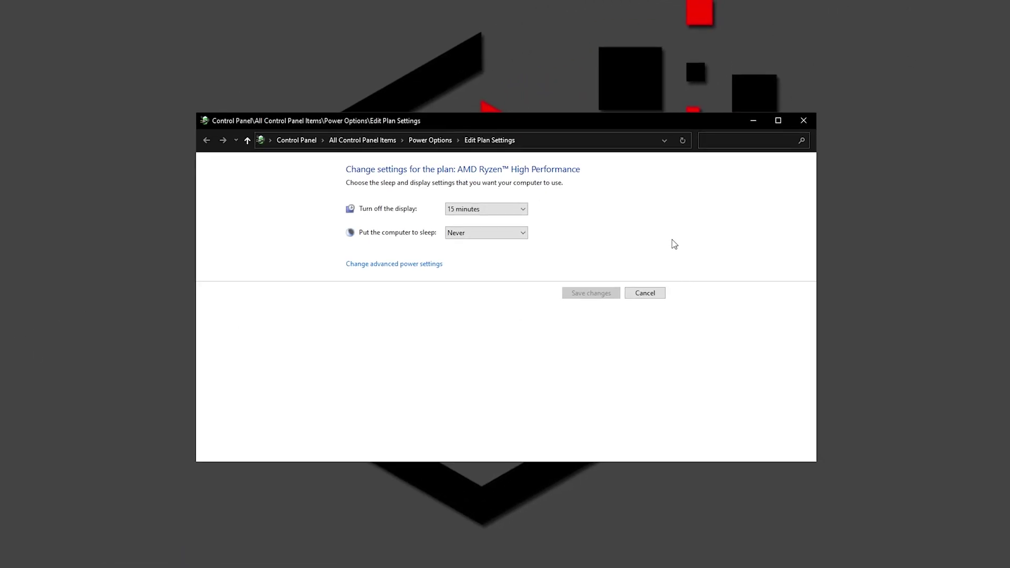
left_click(429, 141)
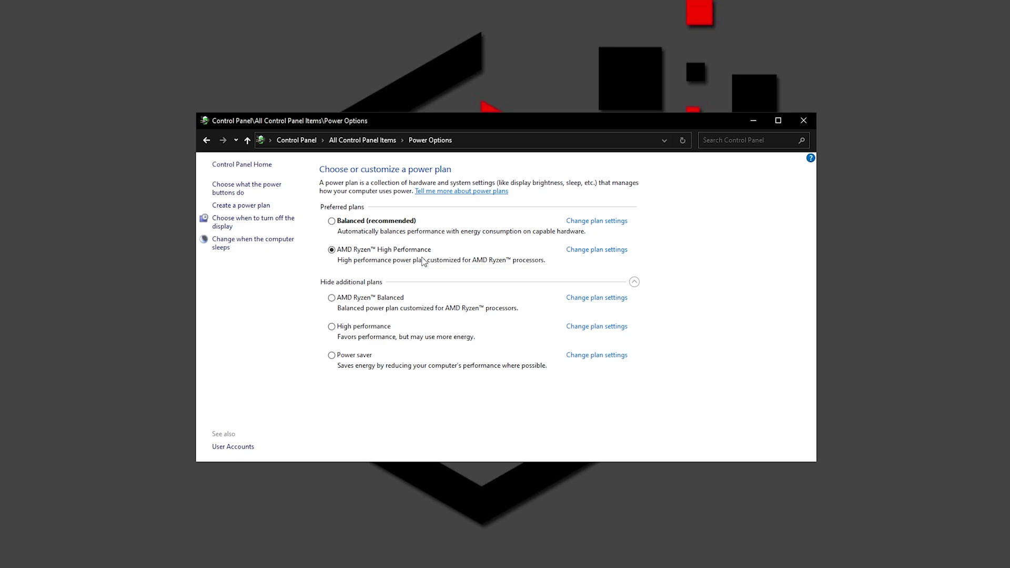
left_click(596, 254)
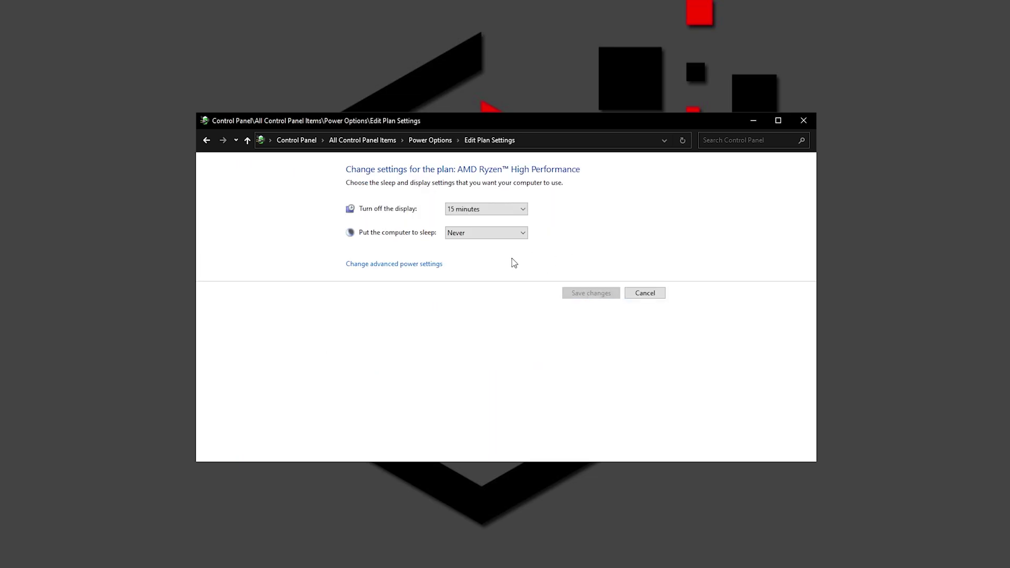
Verify Maximum processor state is 100% in advanced power settings, click OK, and close the window.
left_click(409, 265)
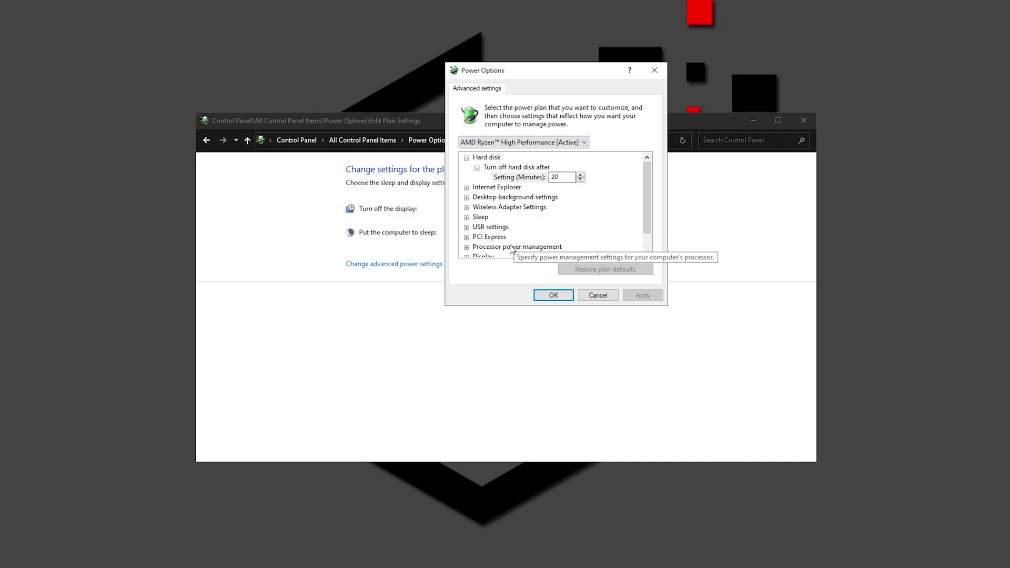
left_click(467, 247)
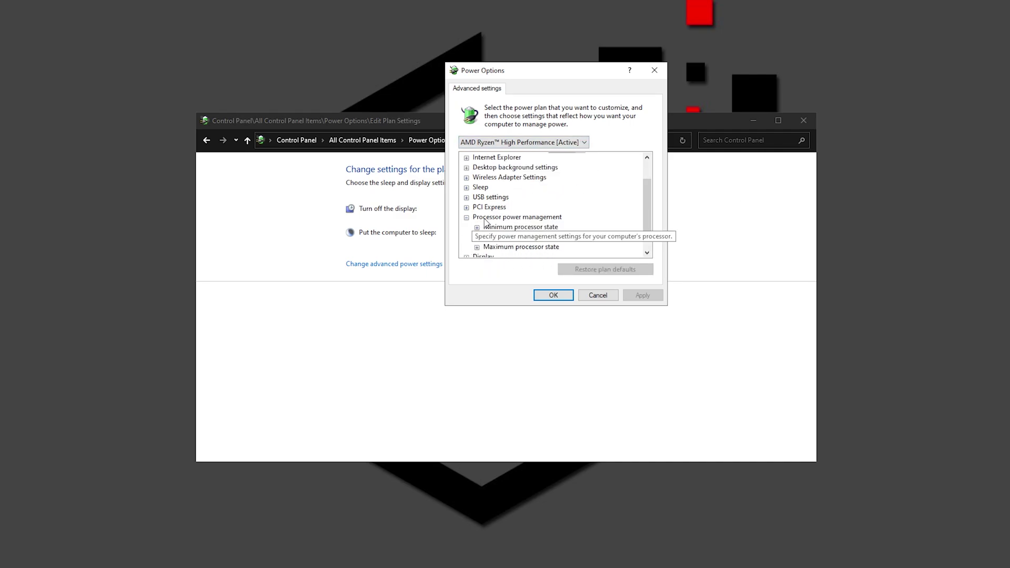
left_click(477, 248)
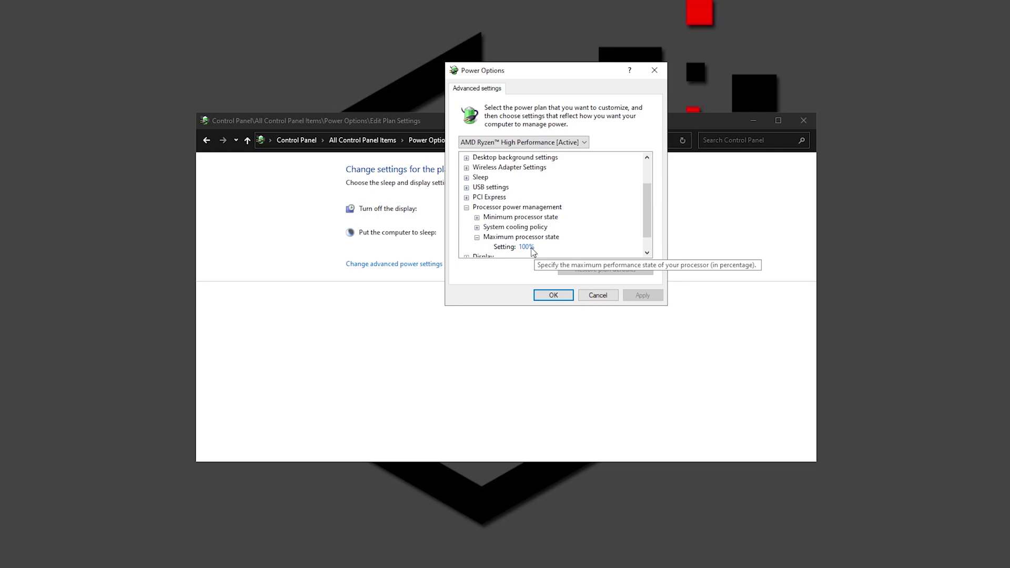
left_click(547, 297)
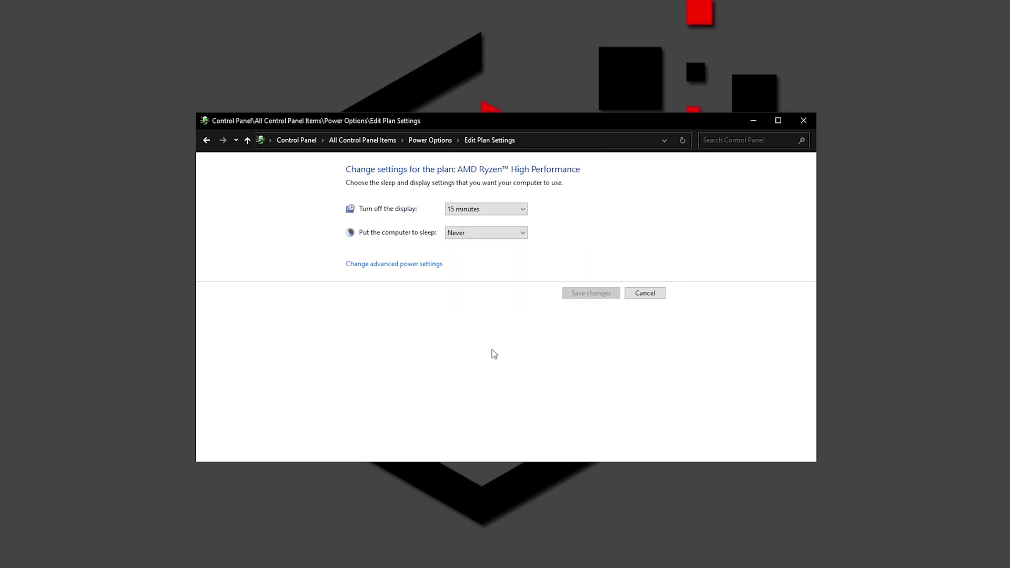
left_click(803, 123)
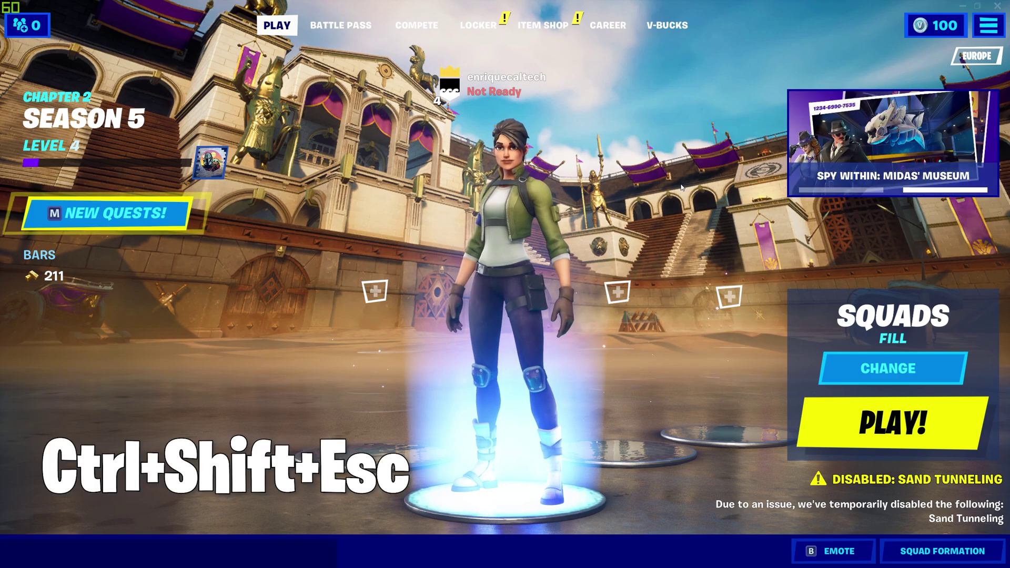
Set FortniteClient-Win64-Shipping.exe to High priority in Task Manager's Details tab, then close it.
key("ctrl+shift+Escape")
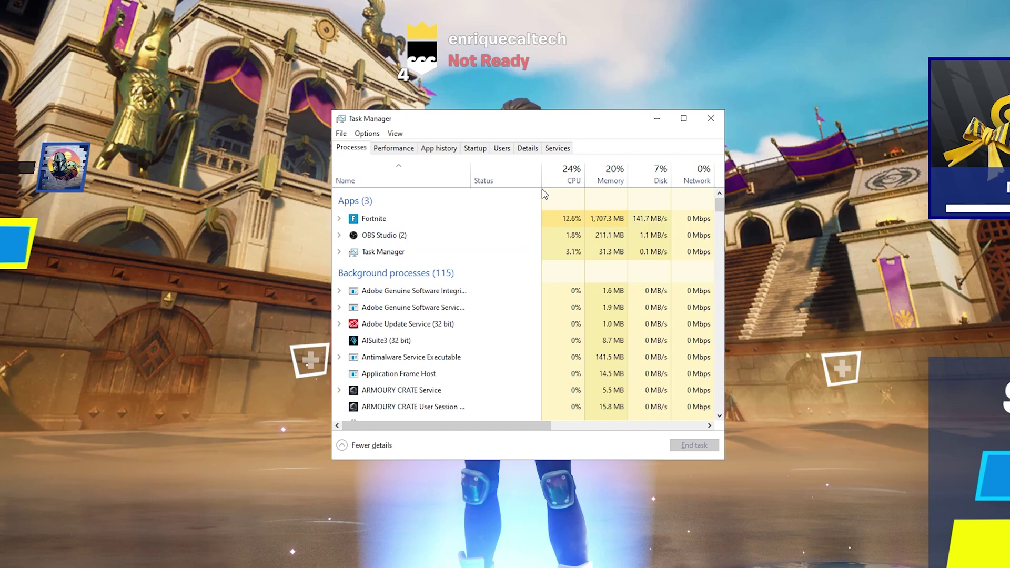
left_click(528, 149)
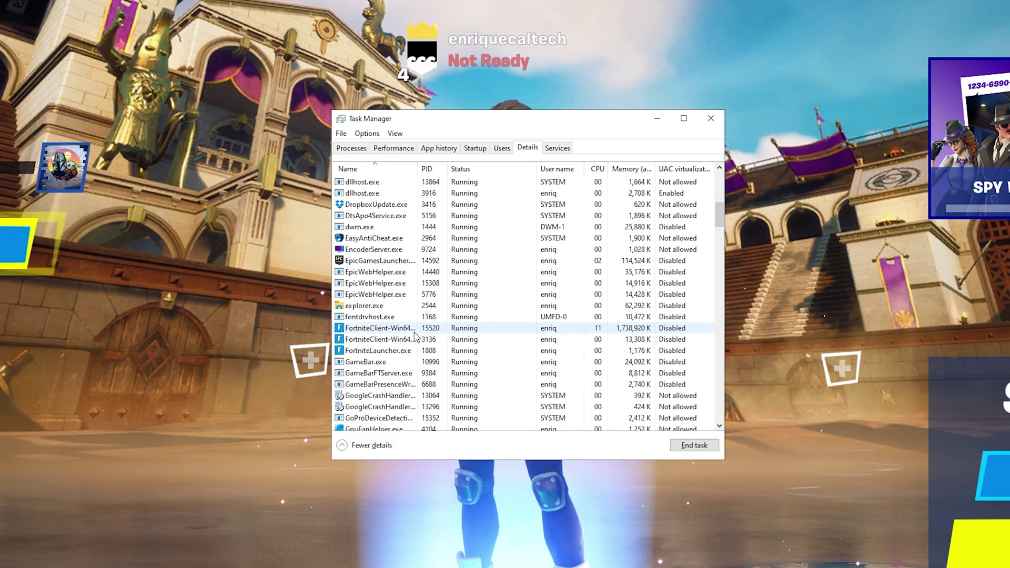
right_click(404, 330)
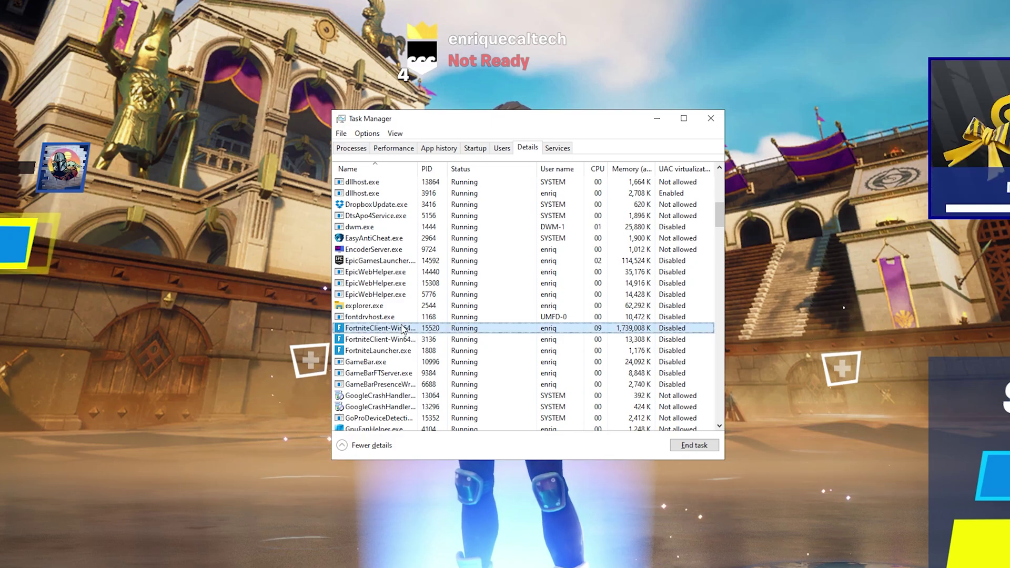
mouse_move(477, 382)
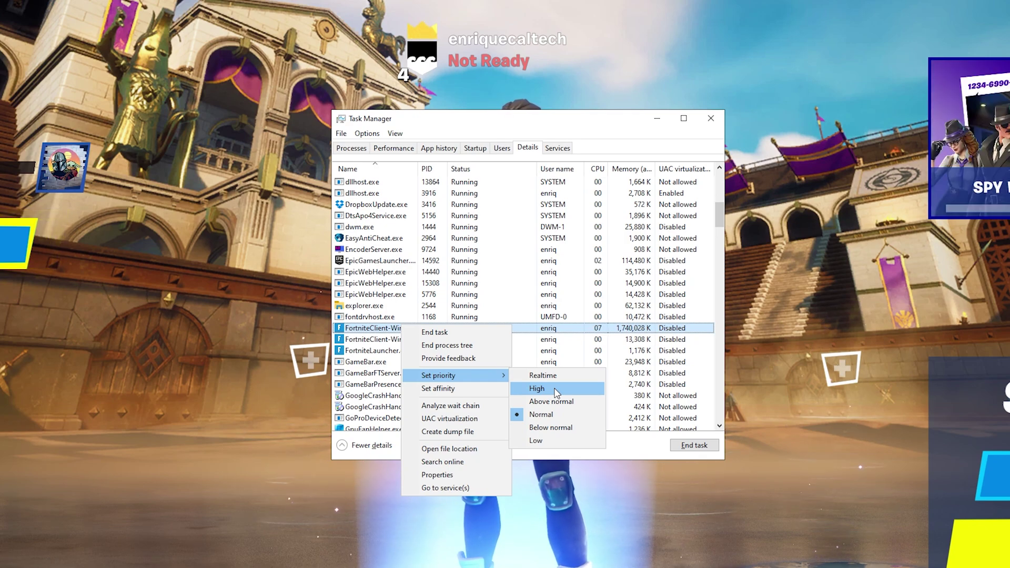
left_click(537, 388)
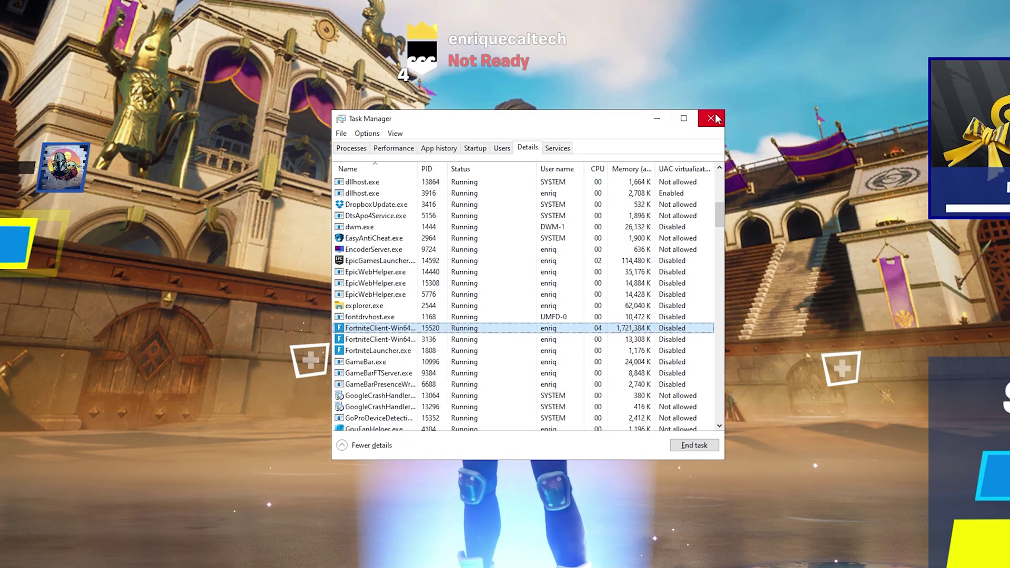
left_click(711, 118)
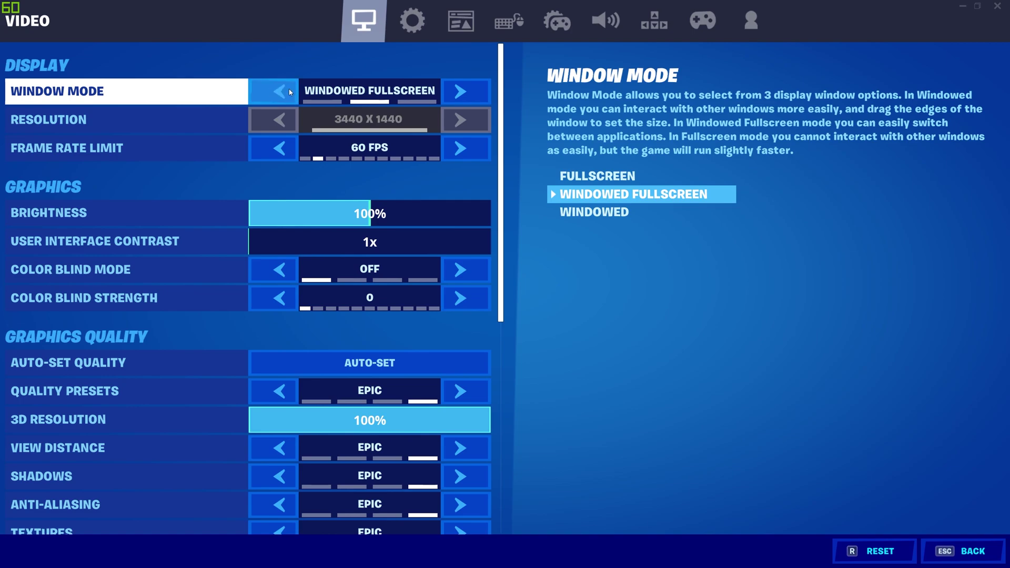
Switch window mode to Fullscreen and step the frame rate limit up through 240 FPS to Unlimited.
left_click(461, 90)
left_click(462, 90)
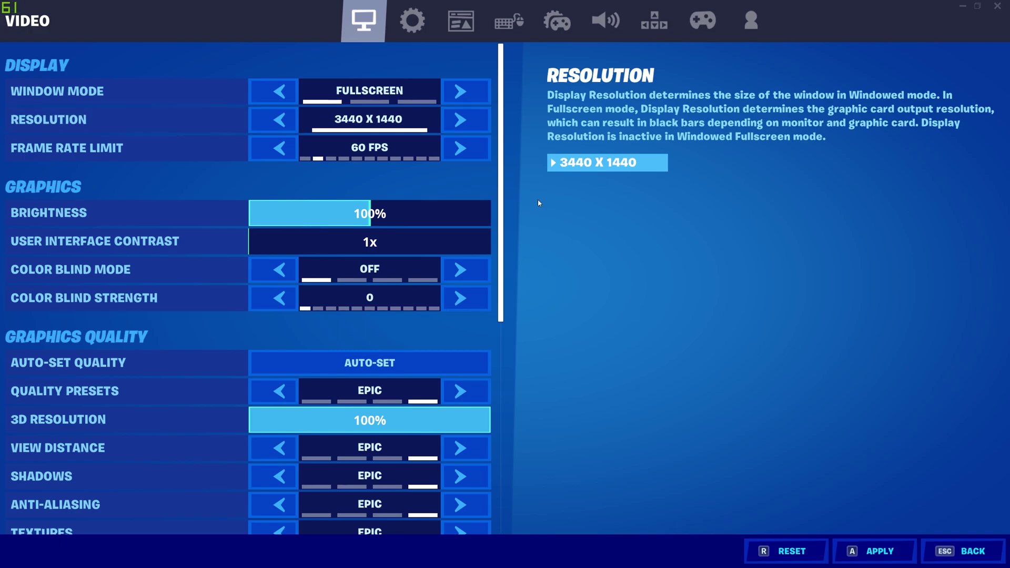
left_click(480, 154)
left_click(480, 153)
left_click(480, 153)
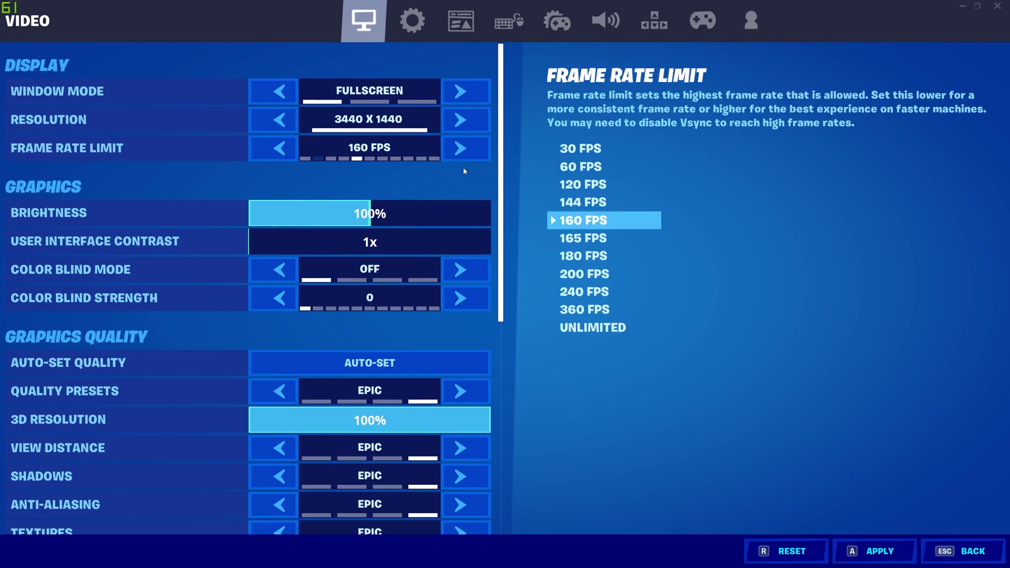
left_click(463, 148)
left_click(465, 146)
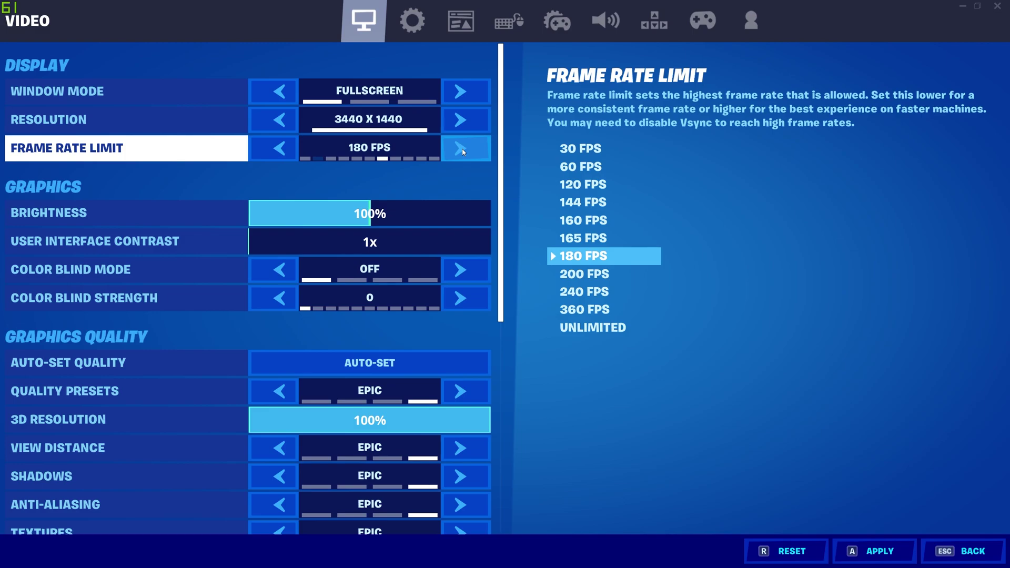
left_click(463, 152)
left_click(464, 152)
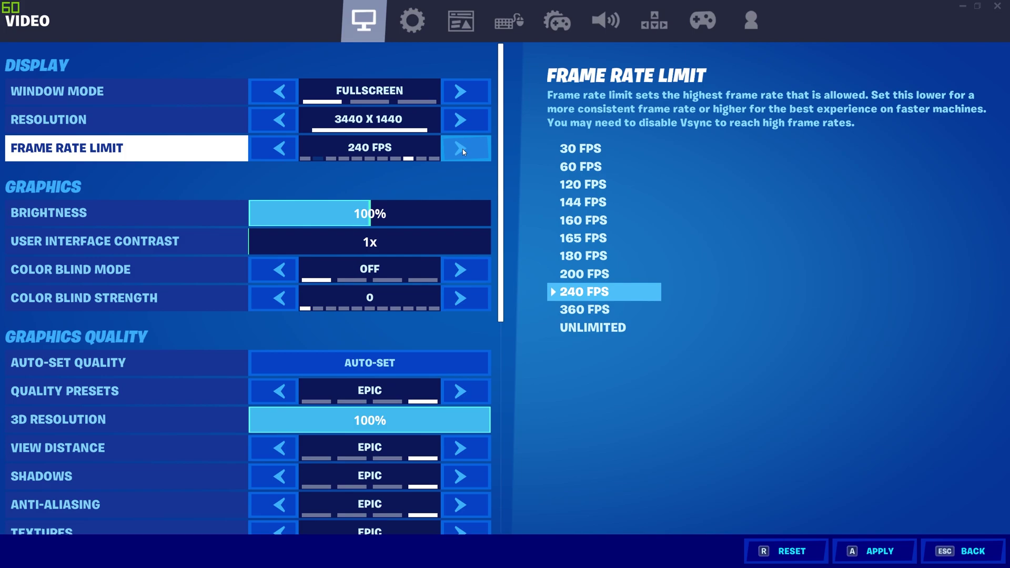
left_click(463, 149)
left_click(464, 152)
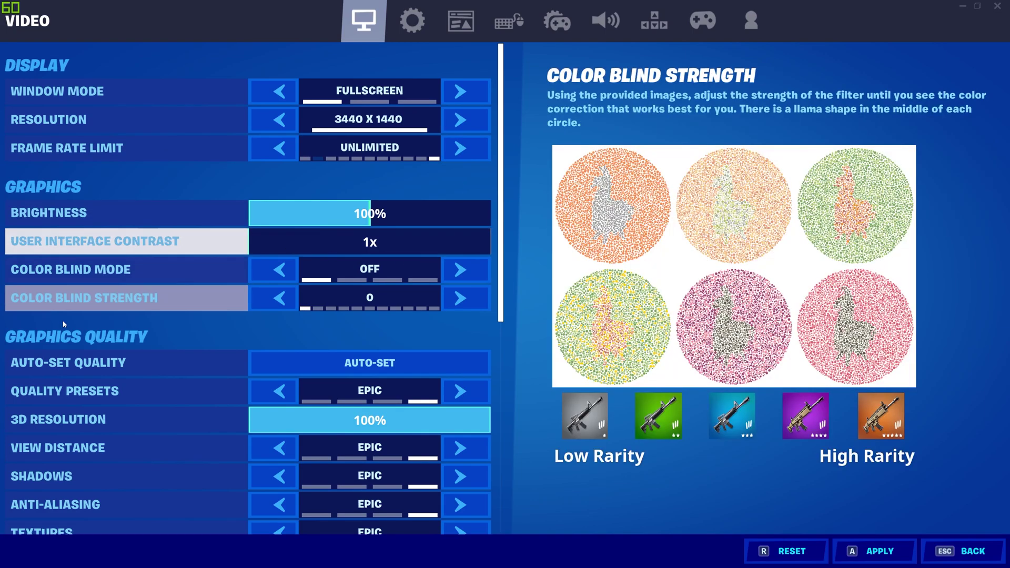
scroll(111, 333, "down", 3)
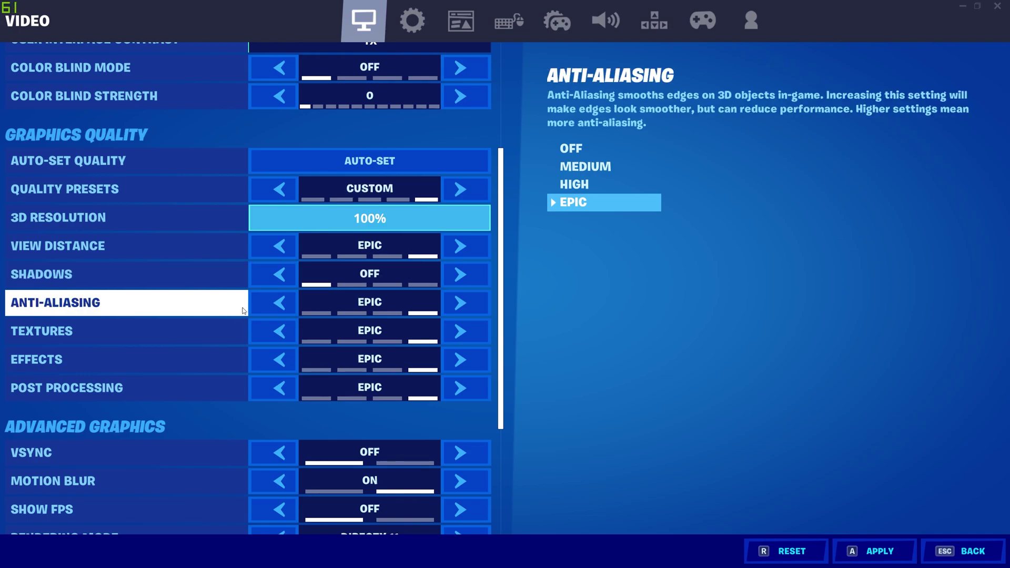
Turn Anti-Aliasing off and lower Textures to Low.
left_click(283, 309)
left_click(282, 310)
left_click(281, 307)
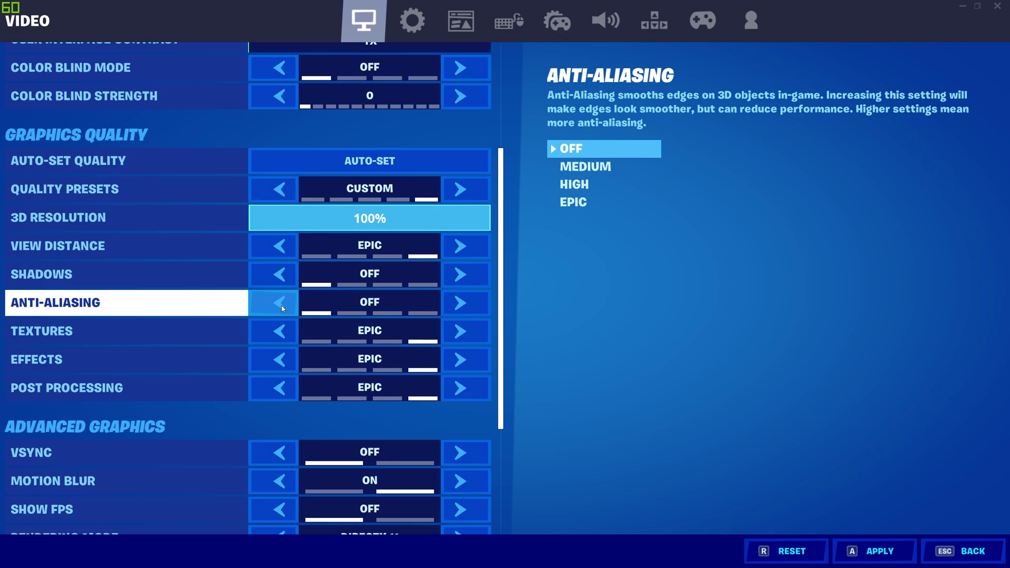
left_click(286, 343)
left_click(286, 342)
left_click(287, 341)
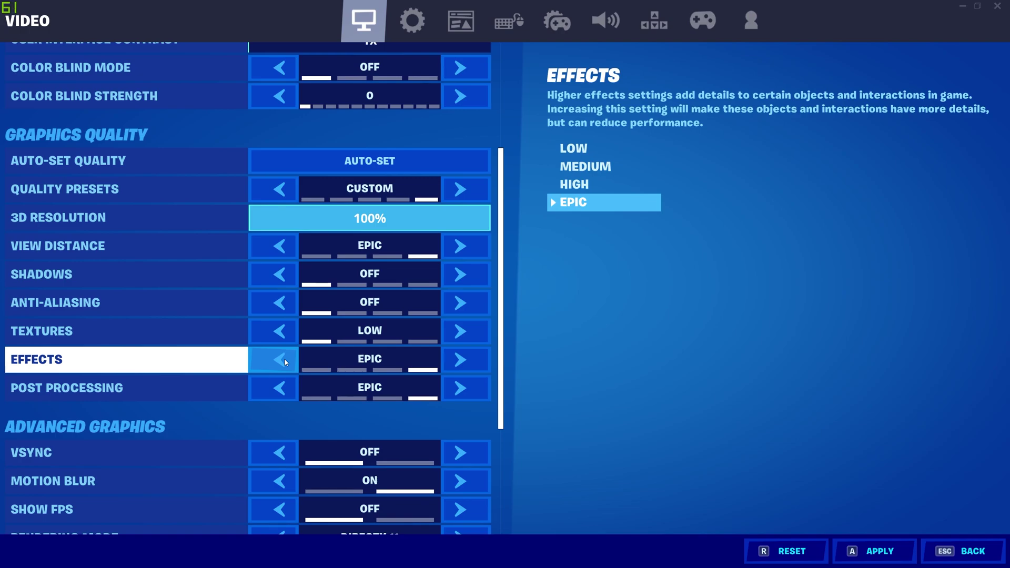
Lower Effects and Post Processing quality to Low.
left_click(285, 359)
left_click(285, 359)
left_click(285, 359)
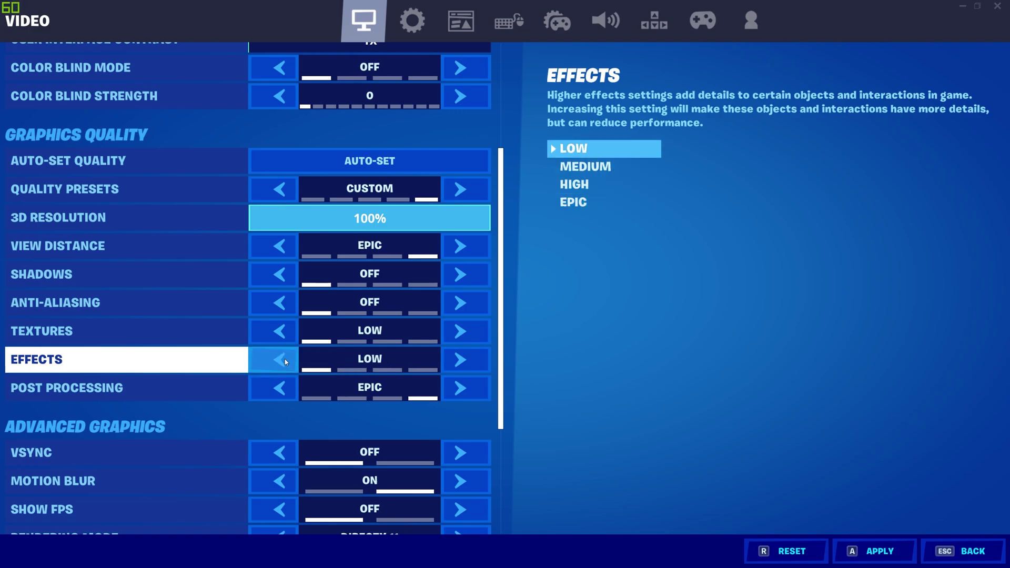
left_click(280, 388)
left_click(280, 389)
left_click(280, 389)
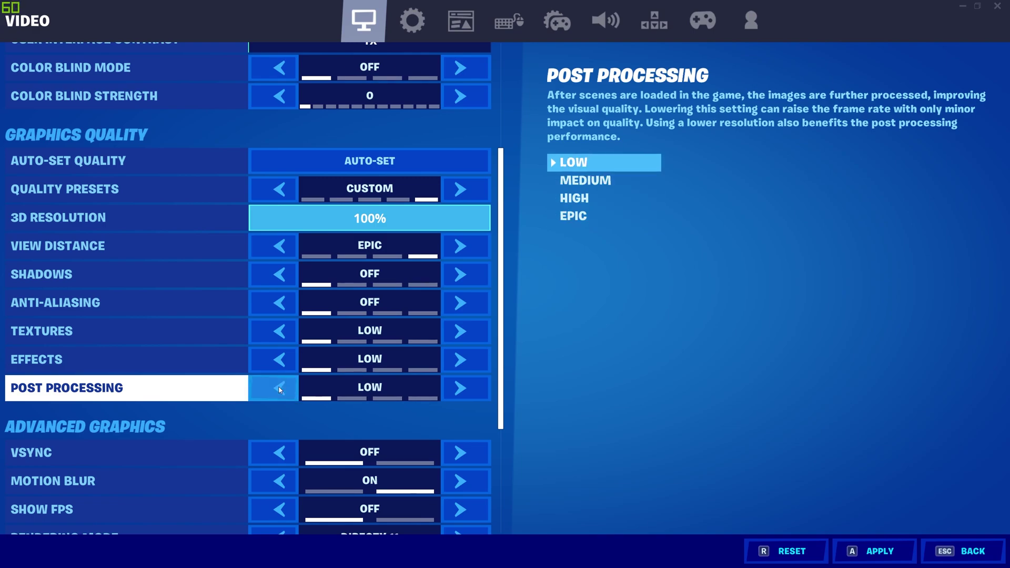
scroll(223, 234, "down", 3)
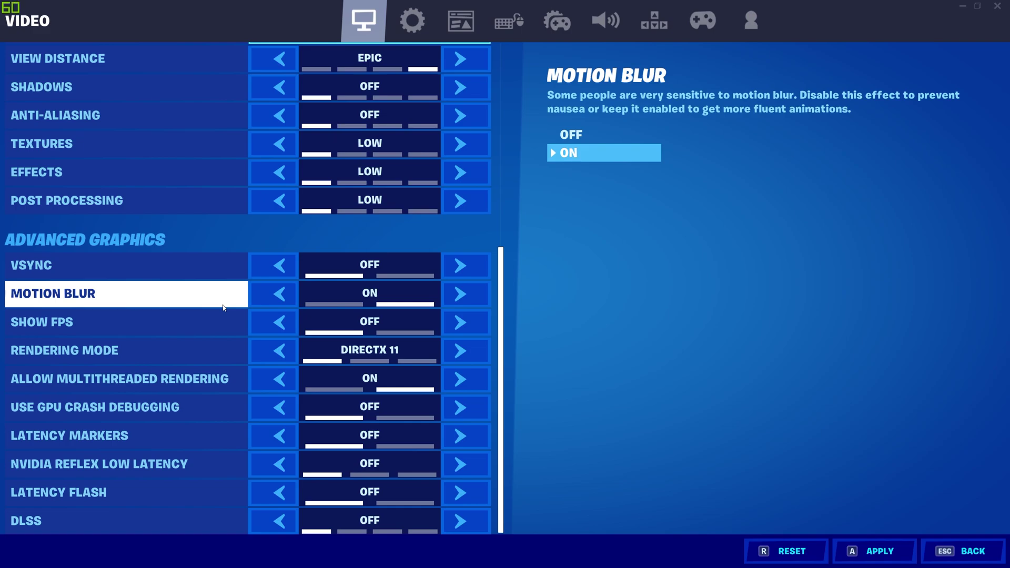
Set Motion Blur to Off and Show FPS to On.
left_click(275, 296)
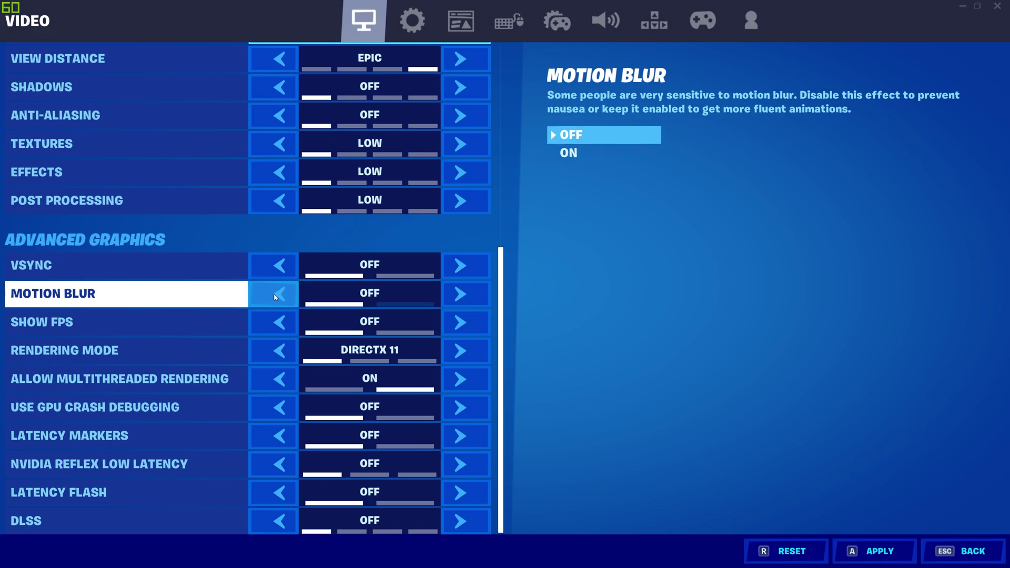
left_click(469, 326)
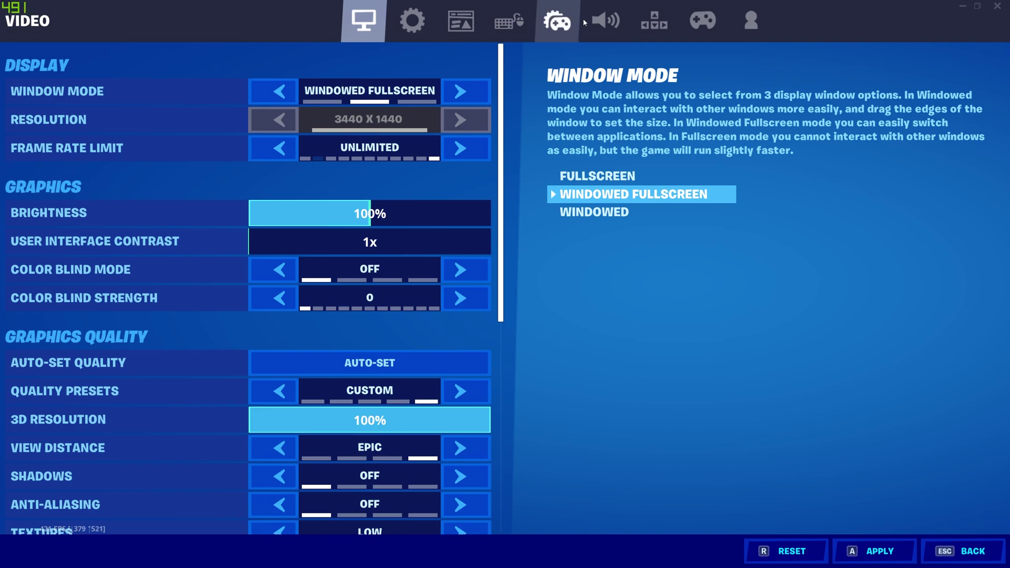
Set Record Replays to Off in Game settings, apply the changes, and return to the lobby.
left_click(407, 29)
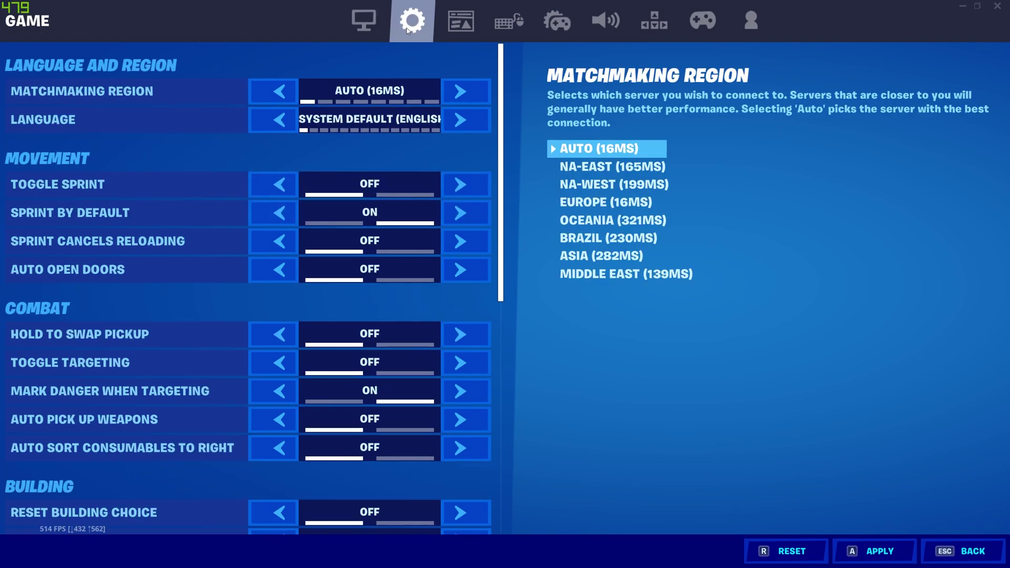
scroll(124, 294, "down", 2)
scroll(124, 294, "down", 6)
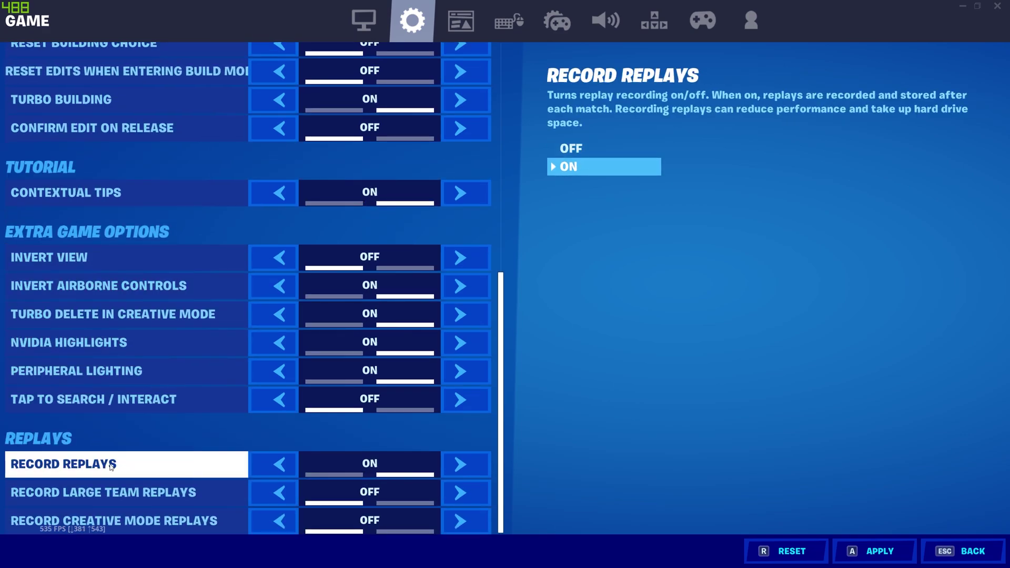
left_click(288, 466)
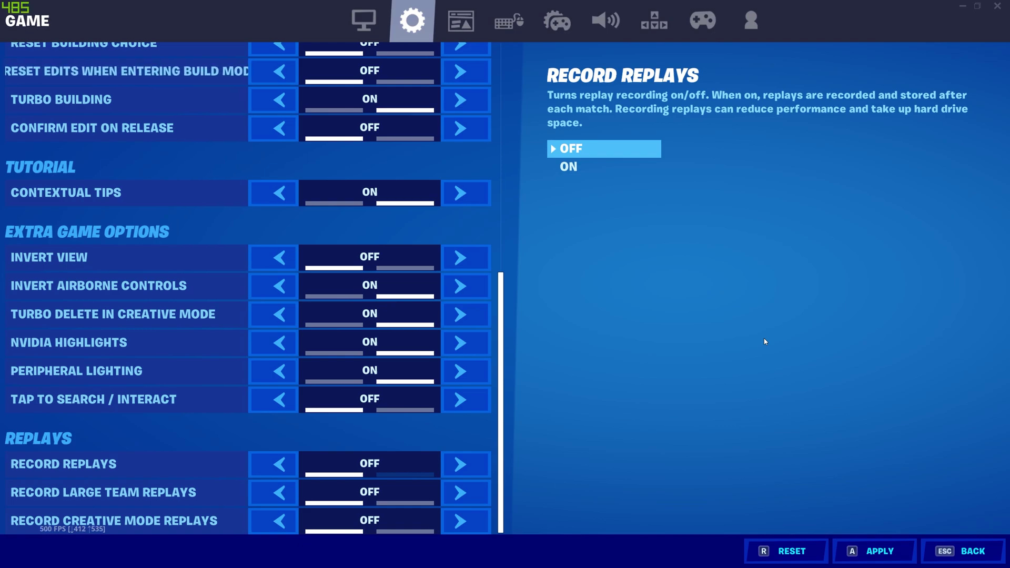
key("a")
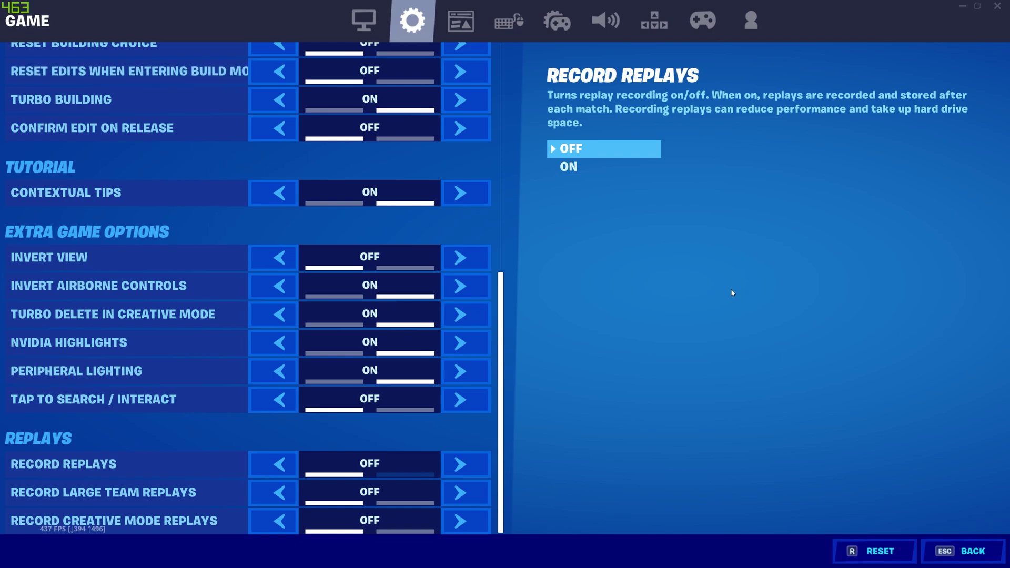
key("Escape")
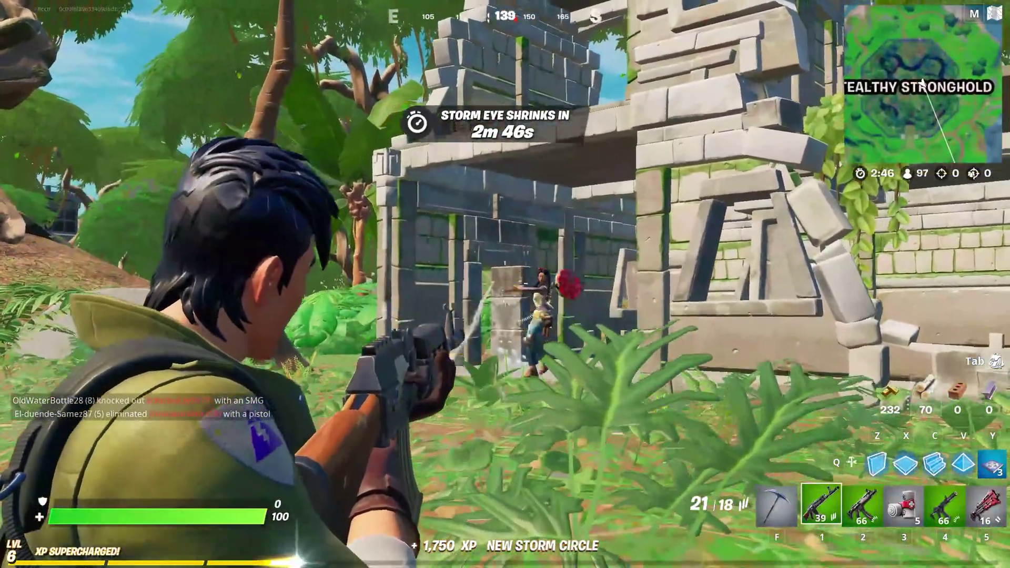
Shoot the enemy in the temple with the assault rifle until he is knocked down by a headshot.
left_click(505, 284)
left_click(505, 284)
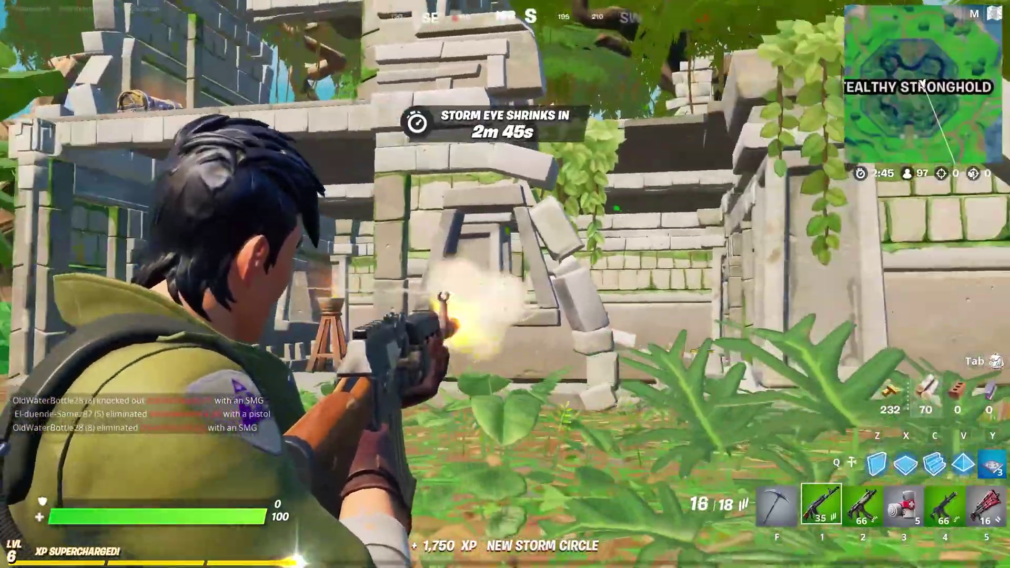
left_click(505, 284)
left_click(506, 284)
left_click(505, 285)
left_click(505, 284)
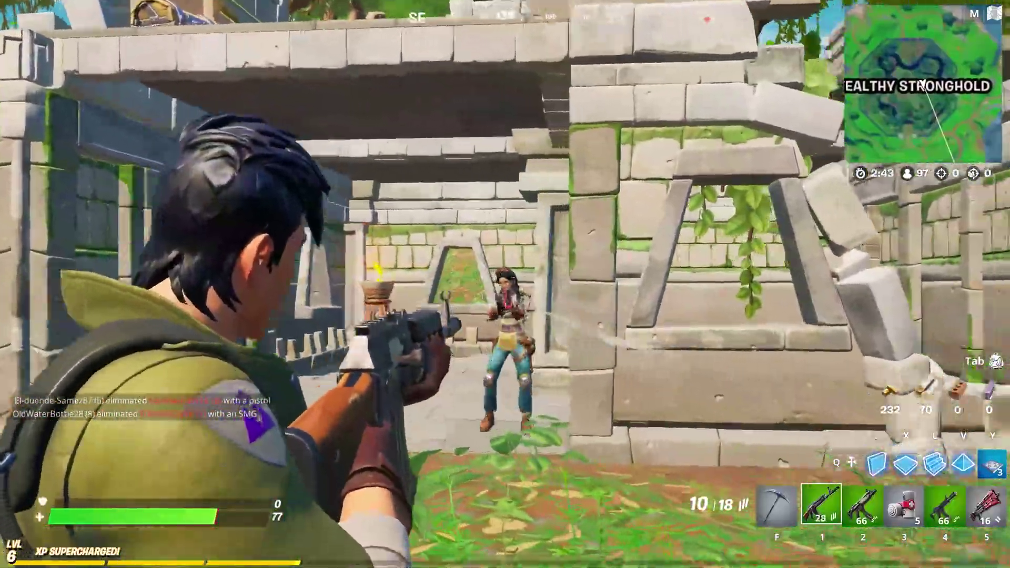
left_click(505, 284)
left_click(506, 284)
left_click(505, 284)
left_click(506, 285)
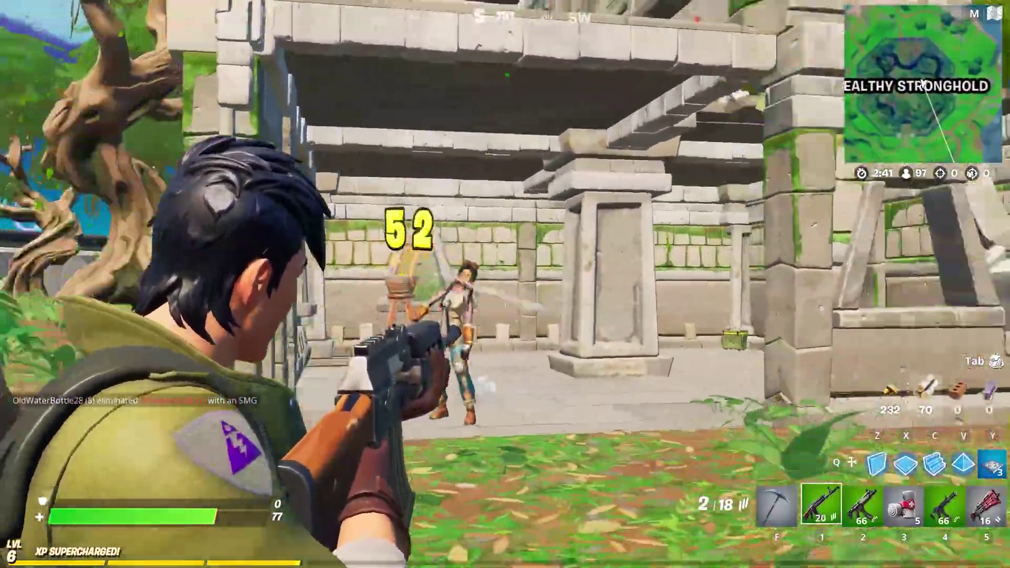
left_click(505, 284)
left_click(505, 284)
Reload the rifle and eliminate the knocked-down enemy for 1,875 XP.
key("w")
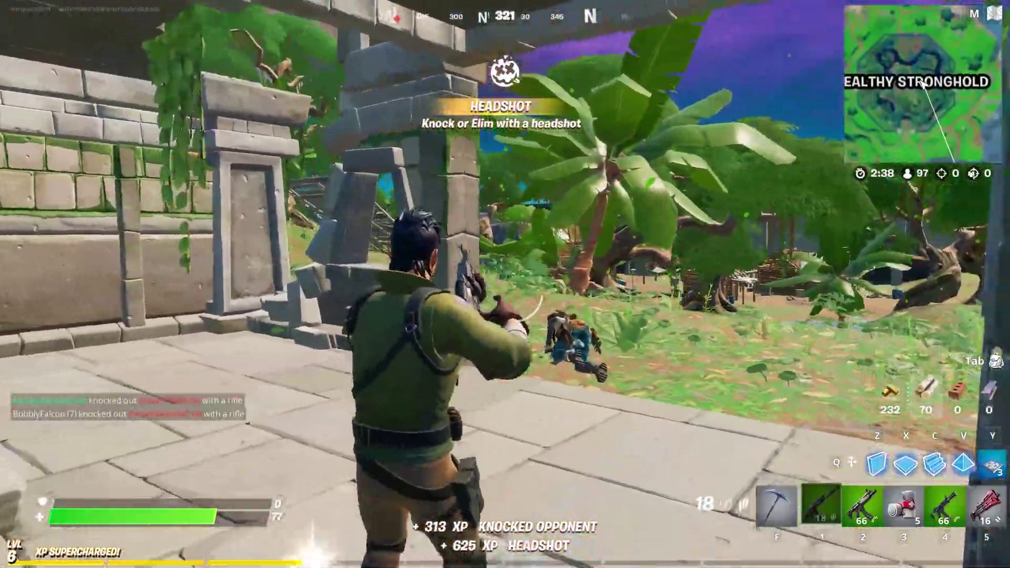
left_click(506, 285)
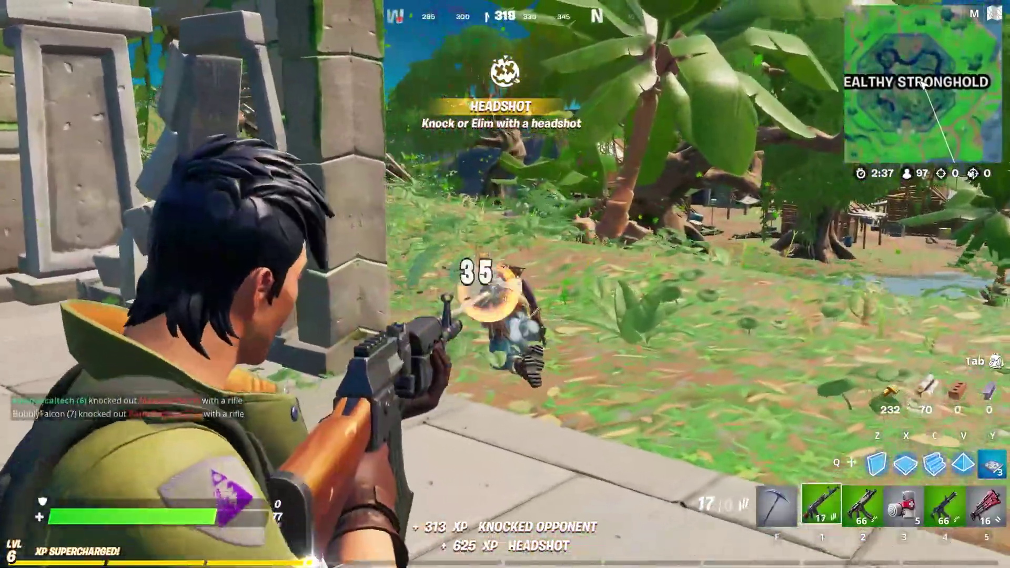
left_click(505, 284)
left_click(505, 284)
right_click(506, 284)
key("w")
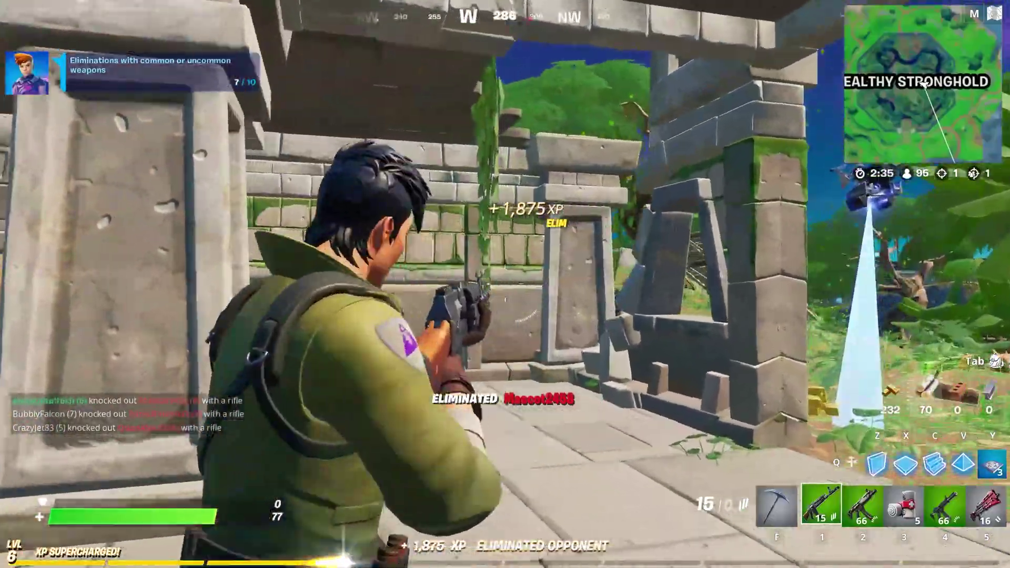